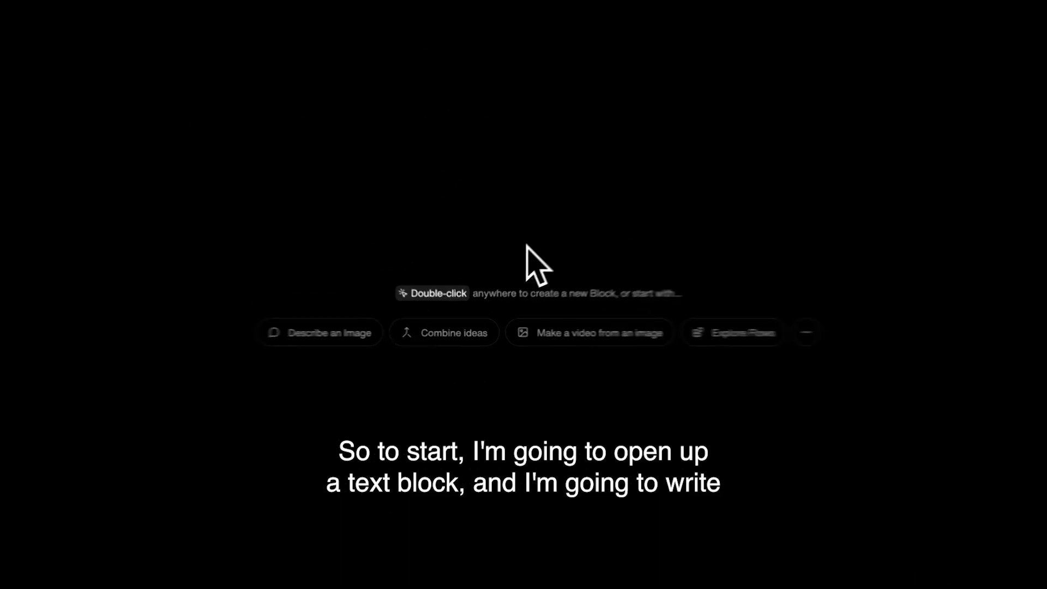
# Add a text block to the canvas and open it for writing a prompt
pyautogui.doubleClick(526, 247)
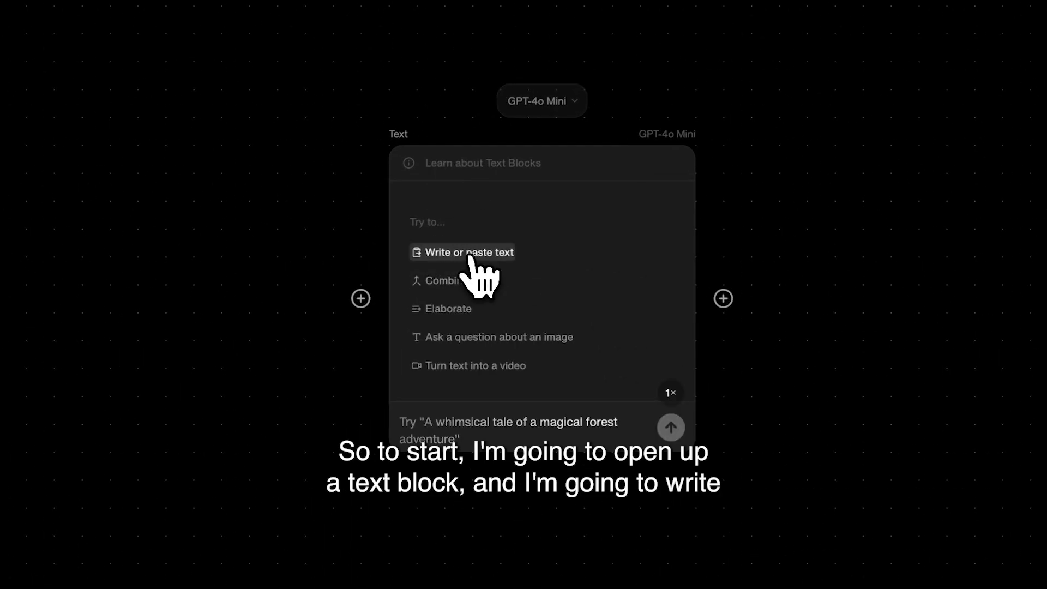
pyautogui.click(472, 252)
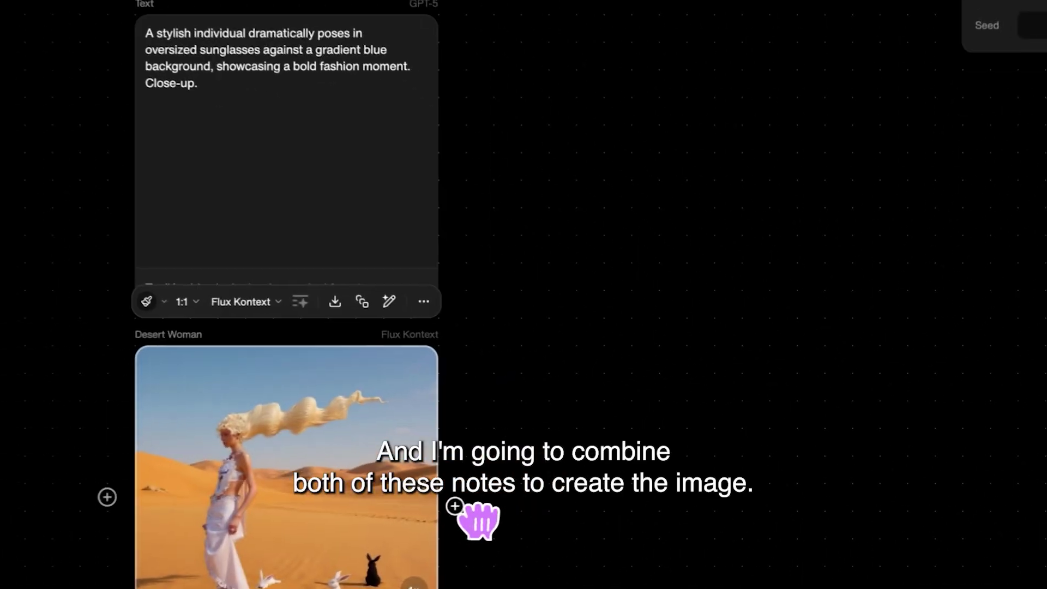
# Create an image block from the Desert Woman image and connect the sunglasses prompt text block to it
pyautogui.moveTo(461, 497); pyautogui.dragTo(670, 260)
pyautogui.click(746, 119)
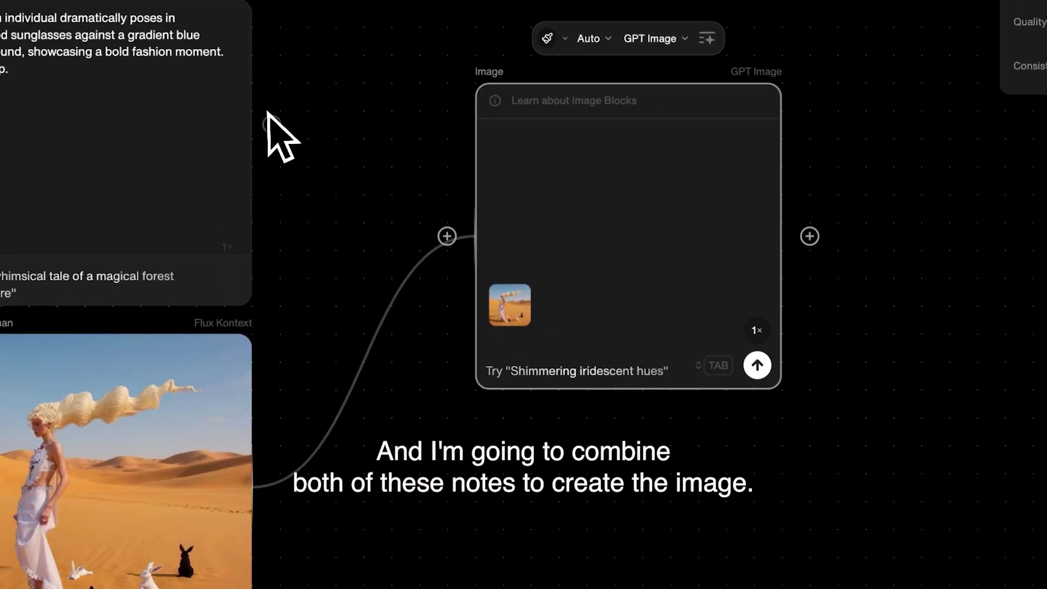
pyautogui.moveTo(269, 116); pyautogui.dragTo(538, 266)
# Set the new image block's model to Runway and generate two variations
pyautogui.click(649, 38)
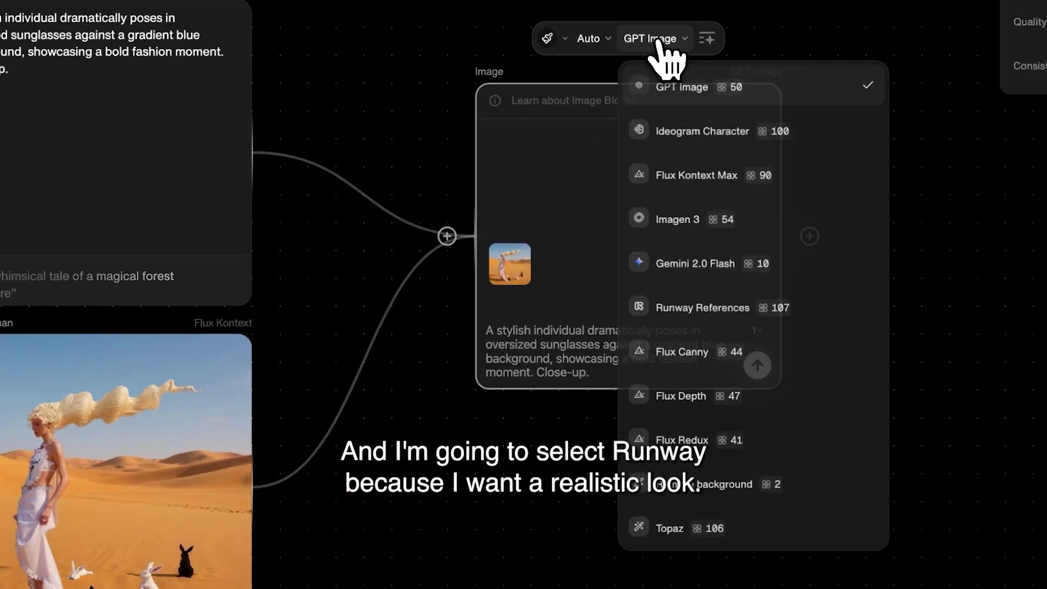
pyautogui.click(697, 306)
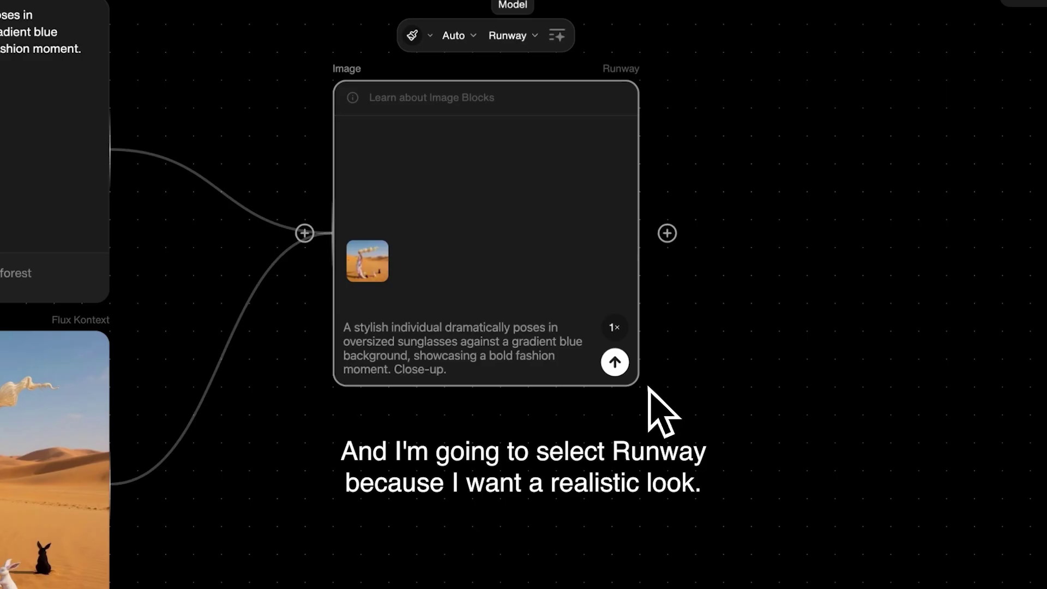
pyautogui.moveTo(624, 333)
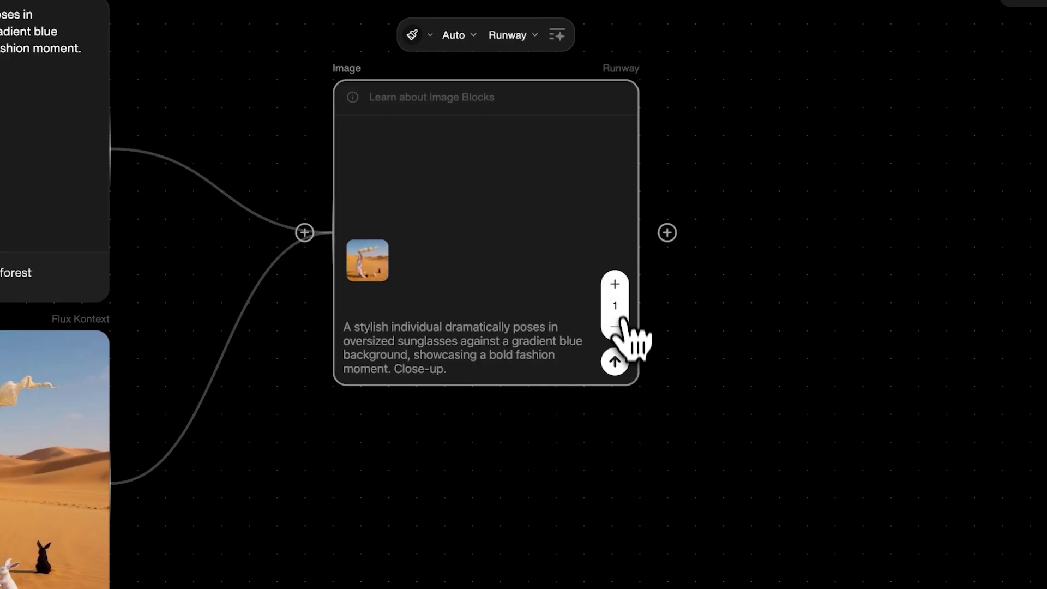
pyautogui.click(615, 284)
pyautogui.click(615, 362)
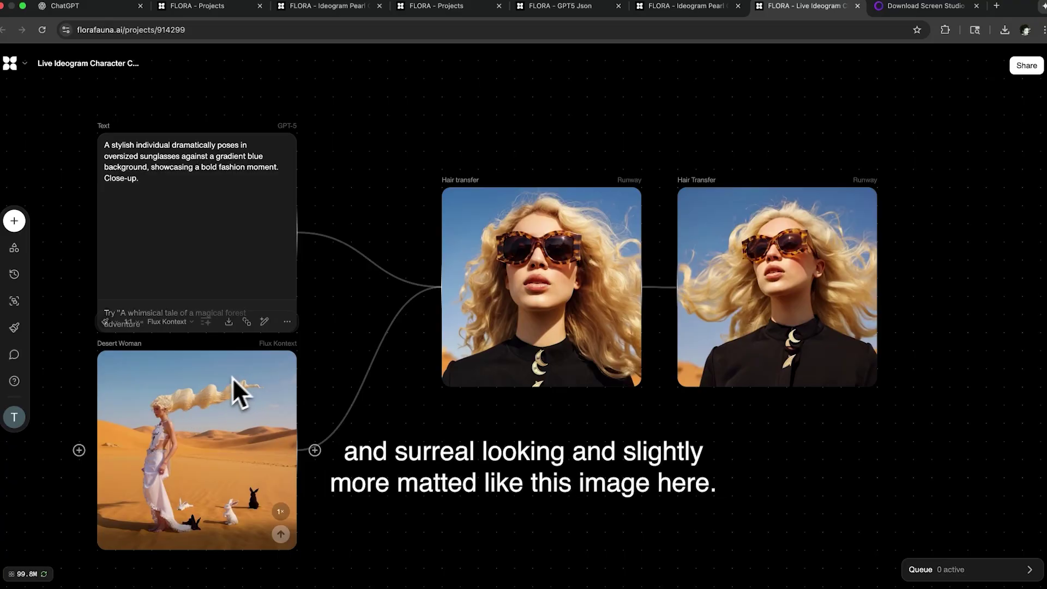
# Create an image block from the second hair transfer image with the prompt "Make the hair look more like the second image"
pyautogui.scroll(3, 190, 396)
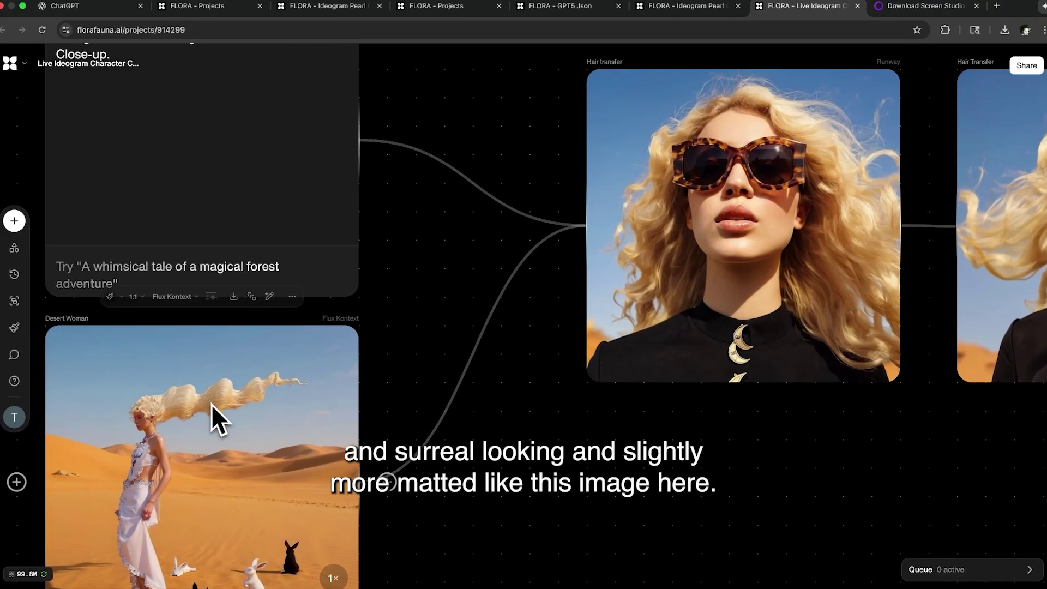
pyautogui.scroll(-3, 211, 404)
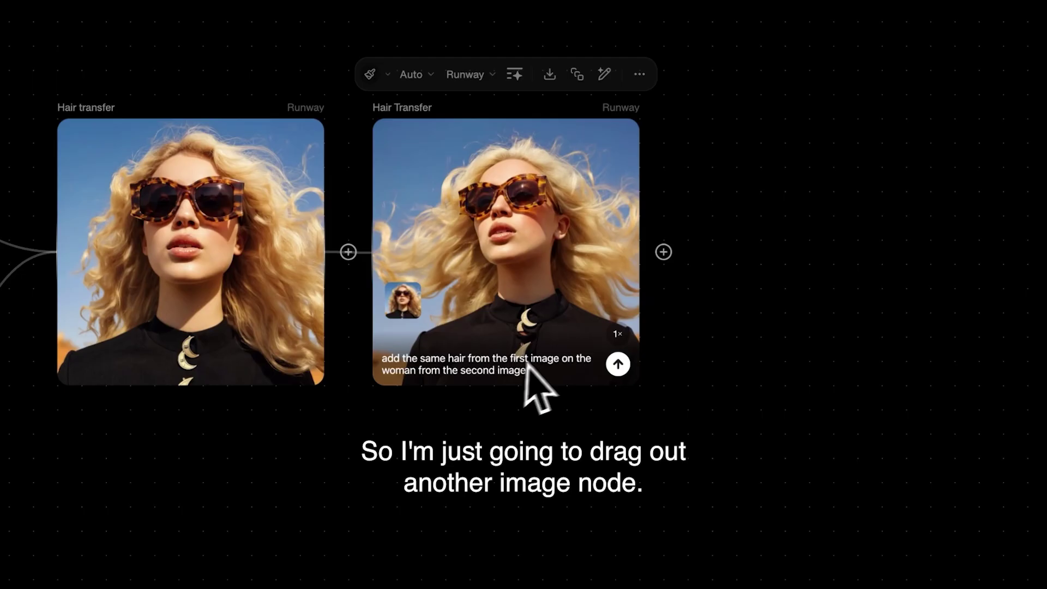
pyautogui.moveTo(657, 250); pyautogui.dragTo(772, 264)
pyautogui.click(627, 153)
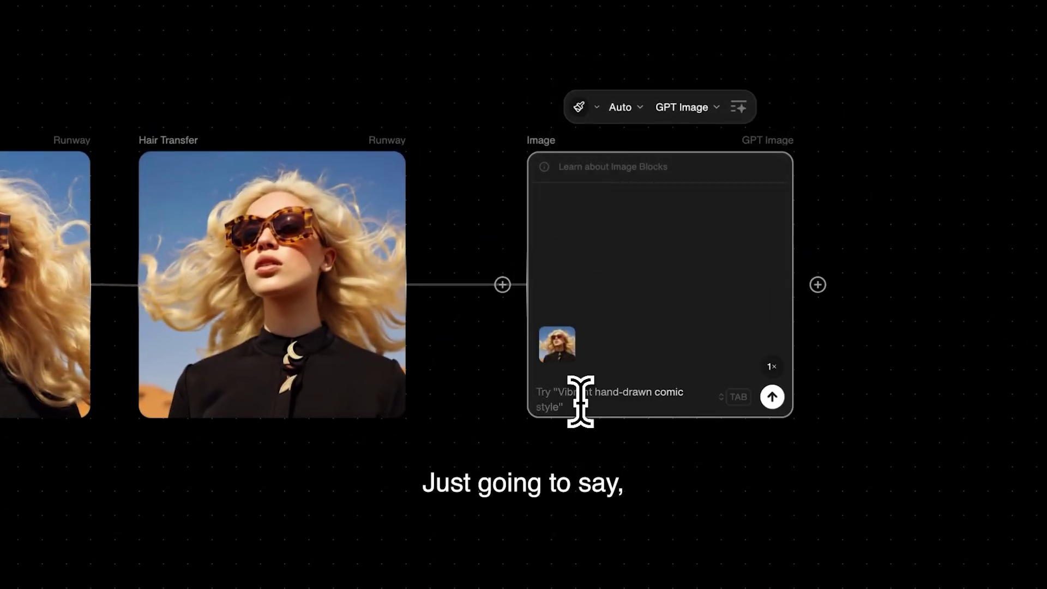
pyautogui.write('Make th')
pyautogui.write('e hair loo')
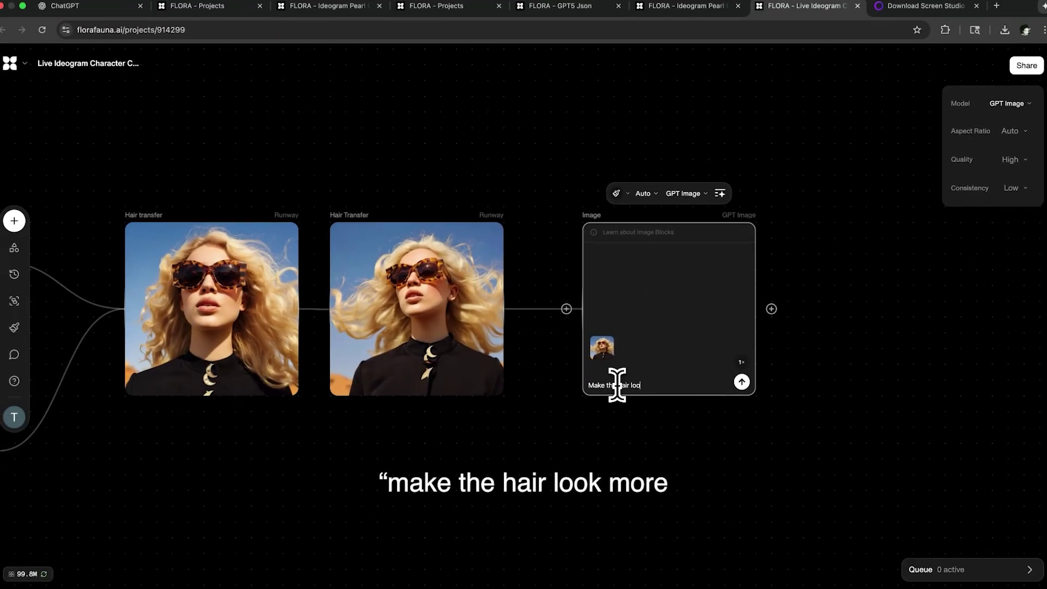
pyautogui.write('k more i')
pyautogui.write('i')
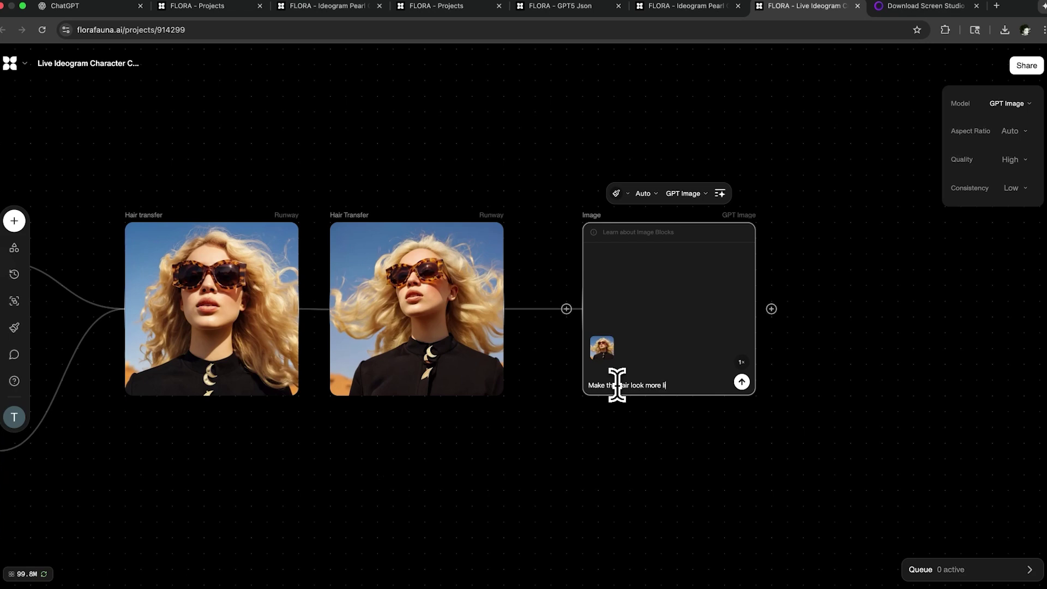
pyautogui.write('ke the second image')
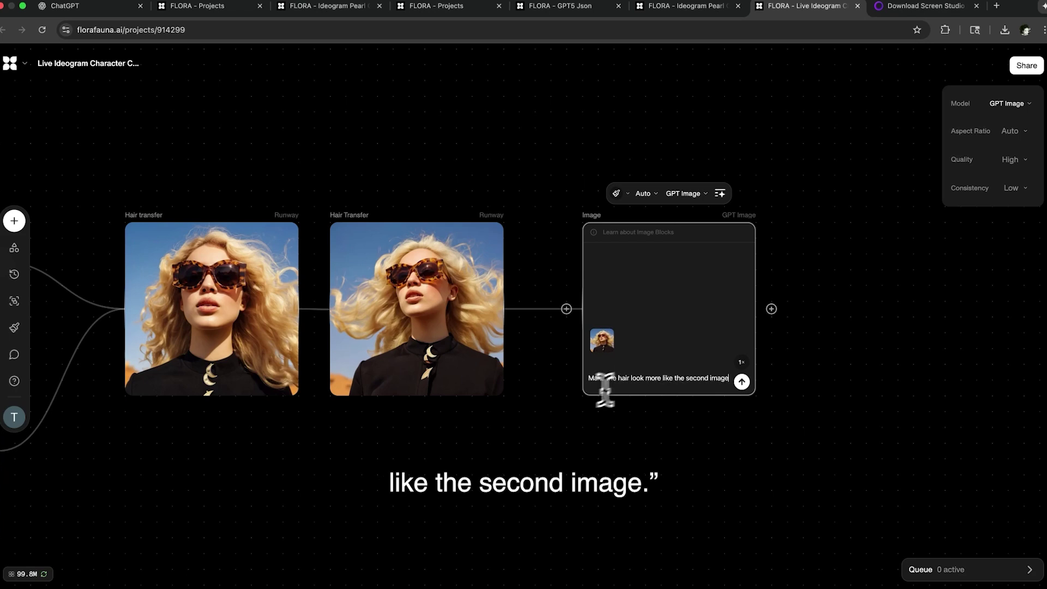
# Connect the Desert Woman image to the new image block as its second reference image
pyautogui.hscroll(-5, 578, 400)
pyautogui.moveTo(263, 405); pyautogui.dragTo(863, 273)
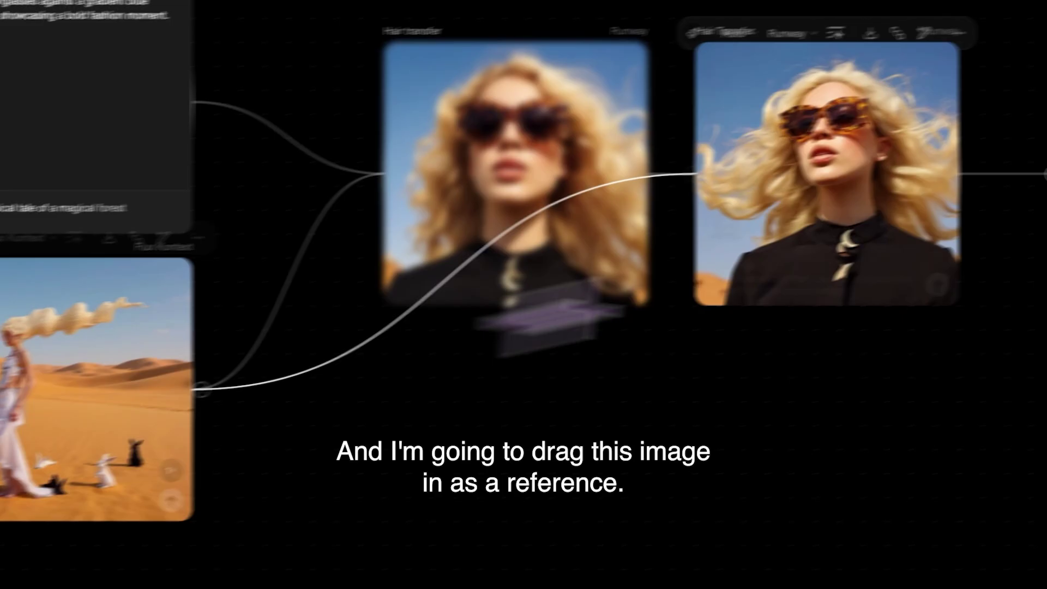
pyautogui.hscroll(10, 739, 354)
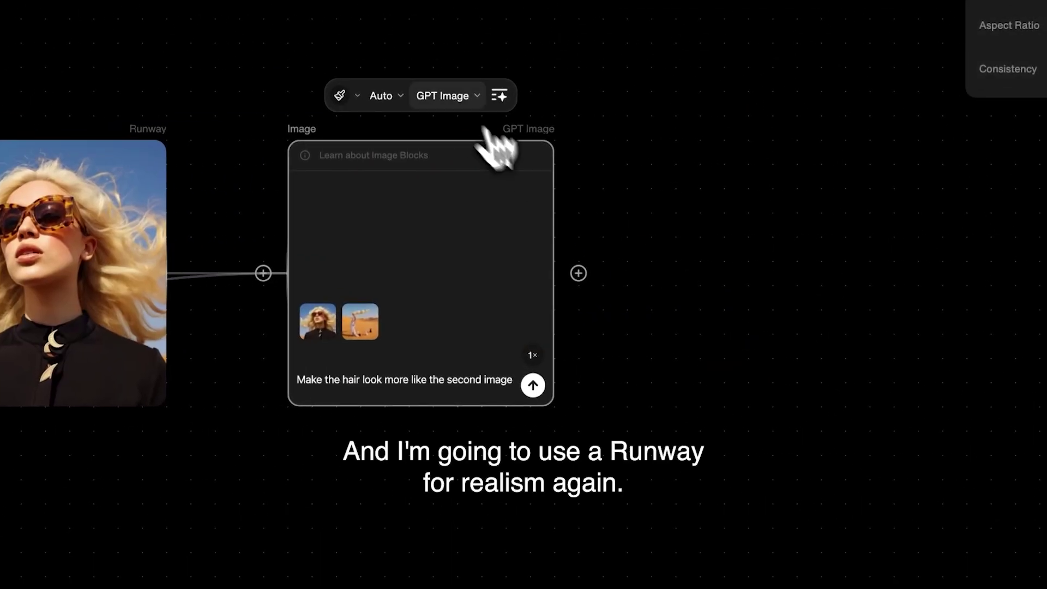
# Choose the Runway model for the hair edit block and generate two variations
pyautogui.click(455, 101)
pyautogui.click(490, 323)
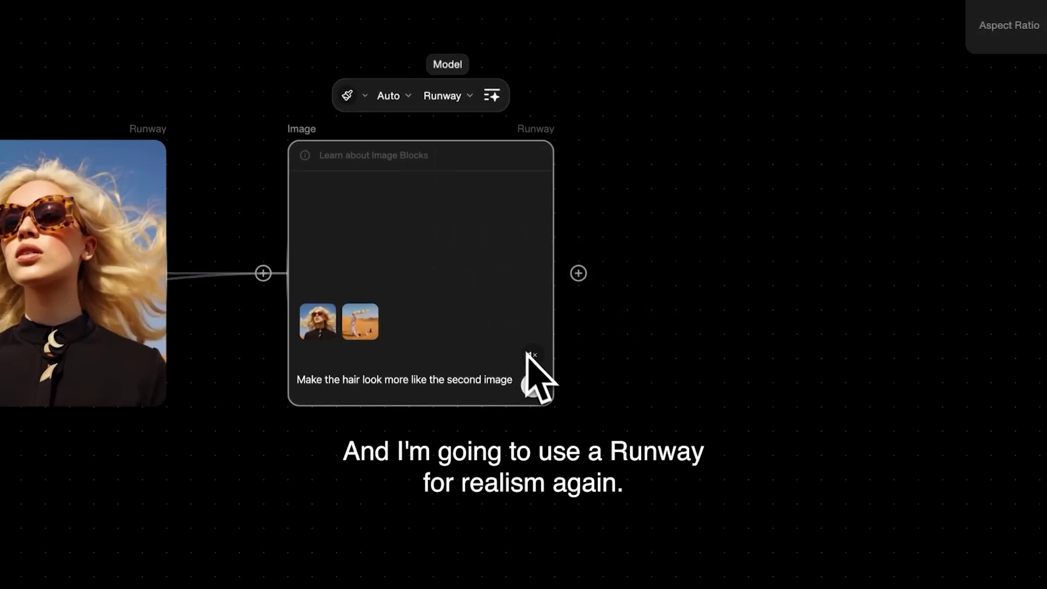
pyautogui.moveTo(540, 381)
pyautogui.click(533, 319)
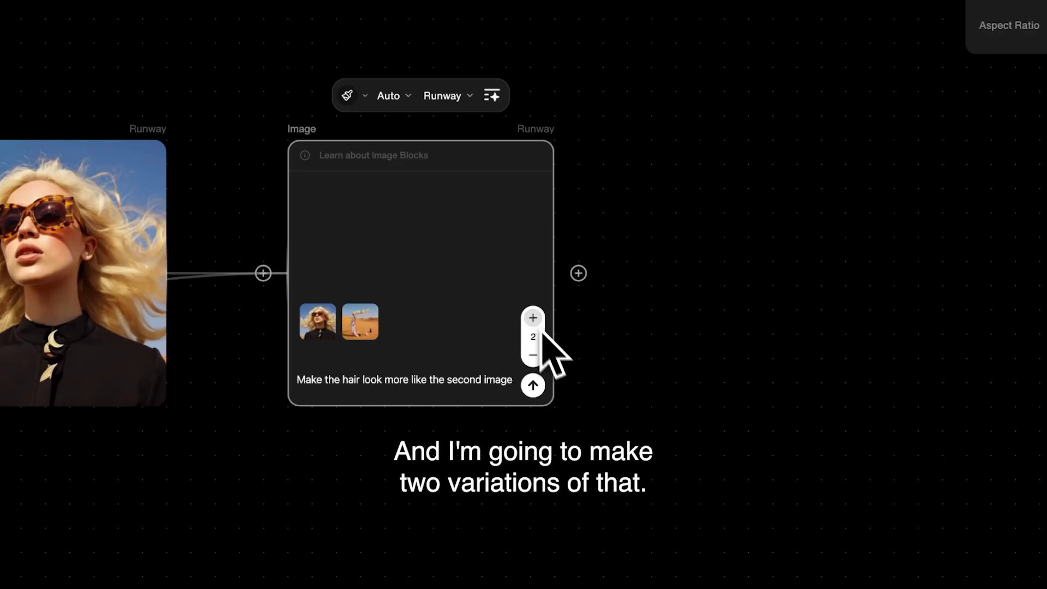
pyautogui.click(533, 385)
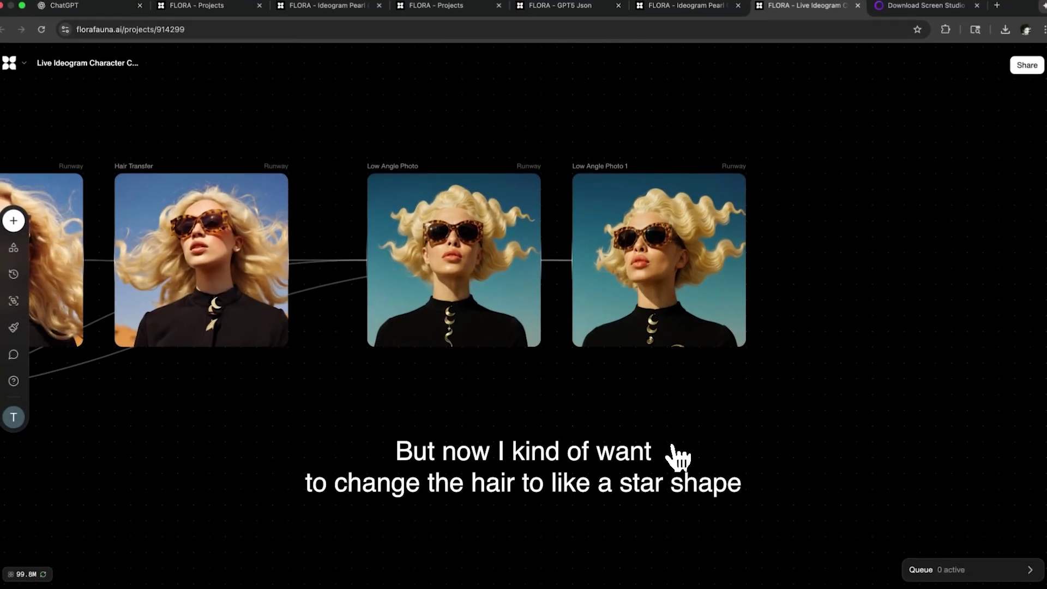
# Create an image block from Low Angle Photo 1 with the prompt "Make the hair a star-shape"
pyautogui.hscroll(1, 673, 446)
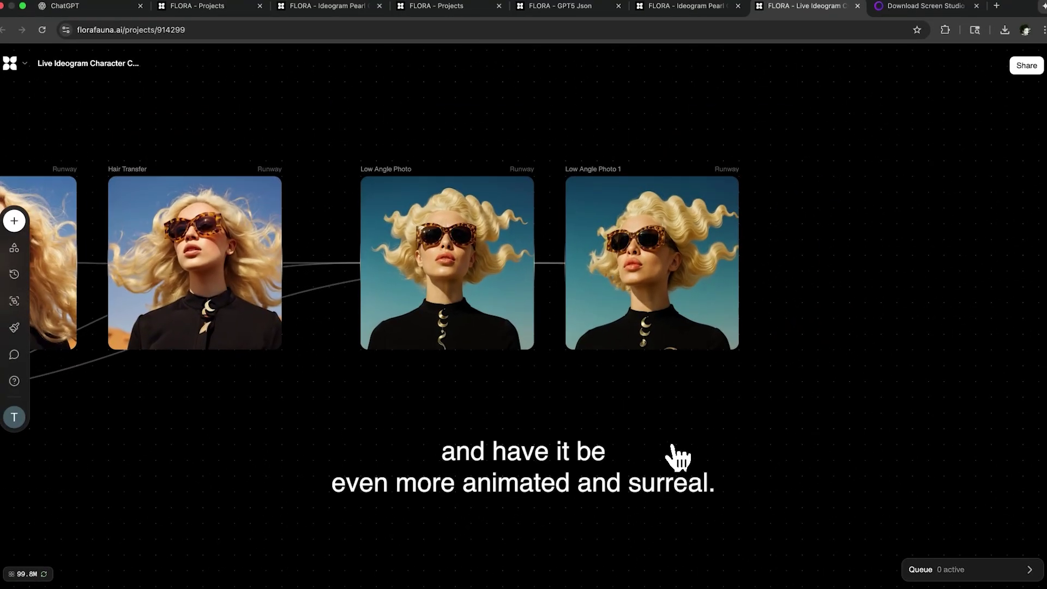
pyautogui.hscroll(8, 679, 457)
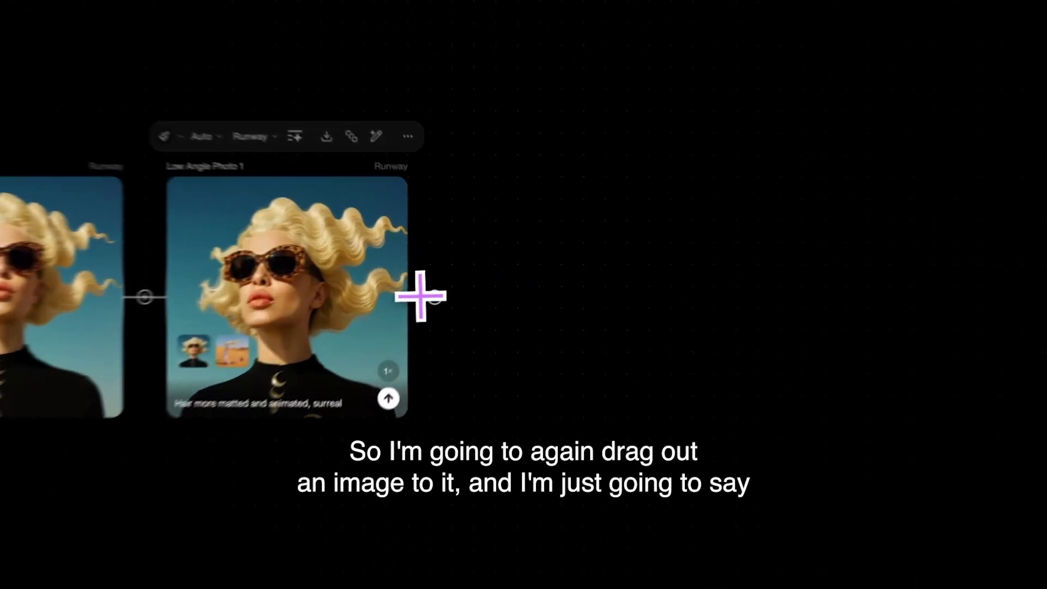
pyautogui.moveTo(439, 282); pyautogui.dragTo(521, 283)
pyautogui.click(602, 158)
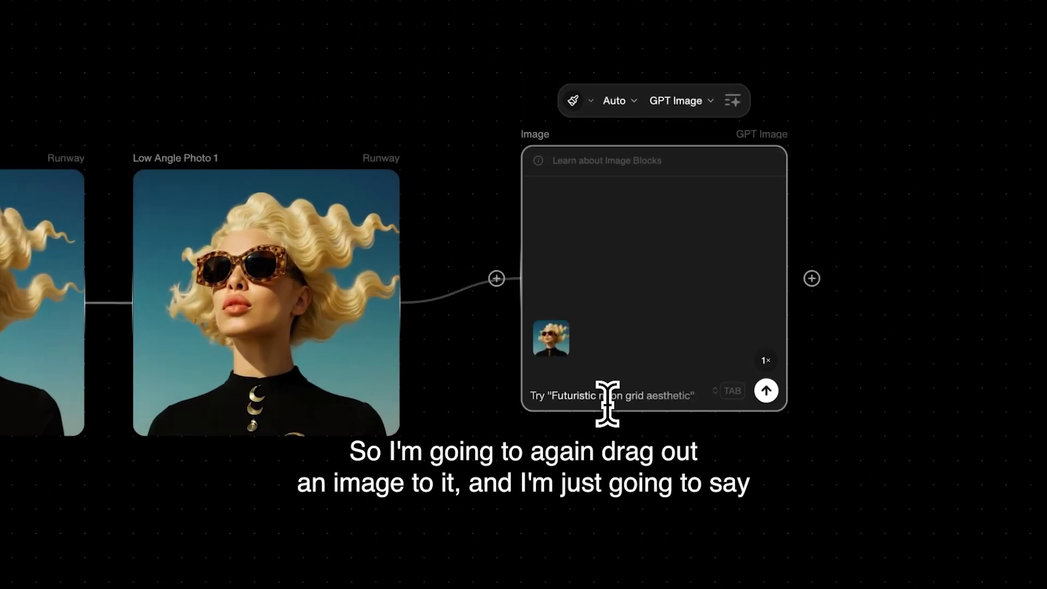
pyautogui.write('Make th')
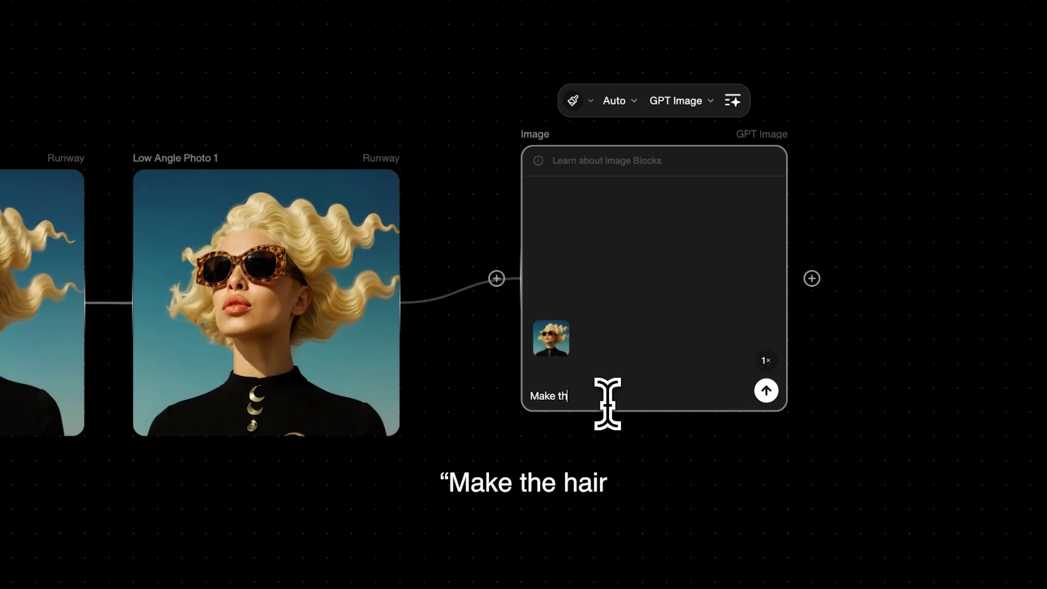
pyautogui.write('e hair a dar-shape')
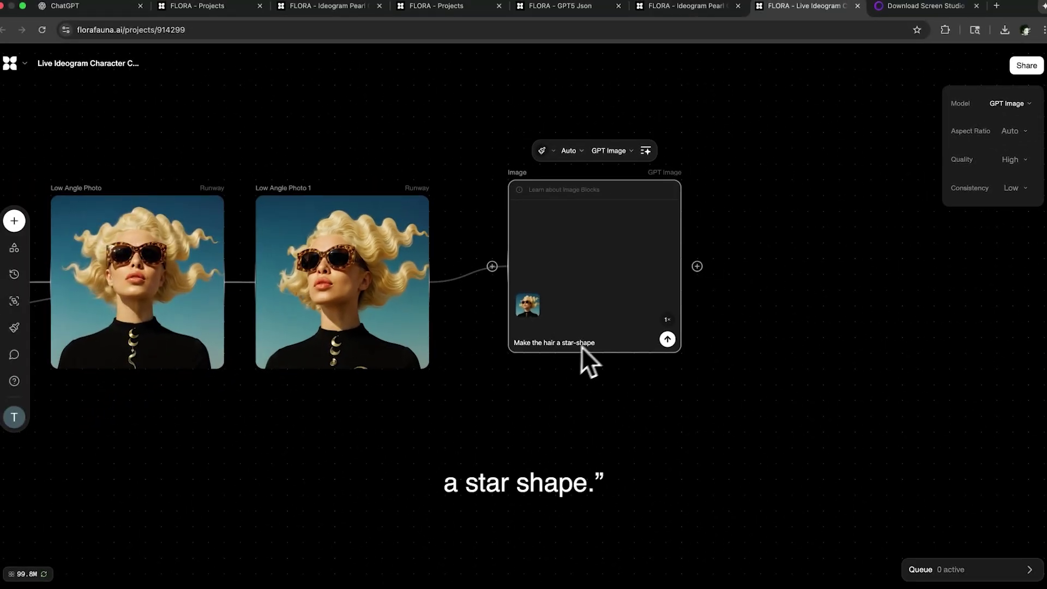
# Set the star-shape block's model to Runway and its aspect ratio to 16:9
pyautogui.click(609, 150)
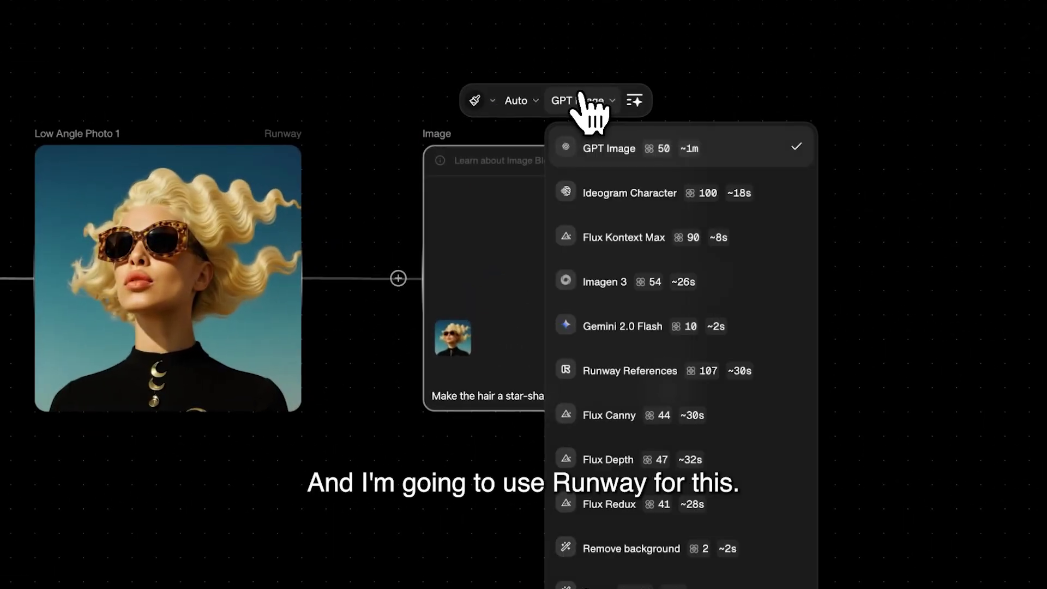
pyautogui.click(606, 368)
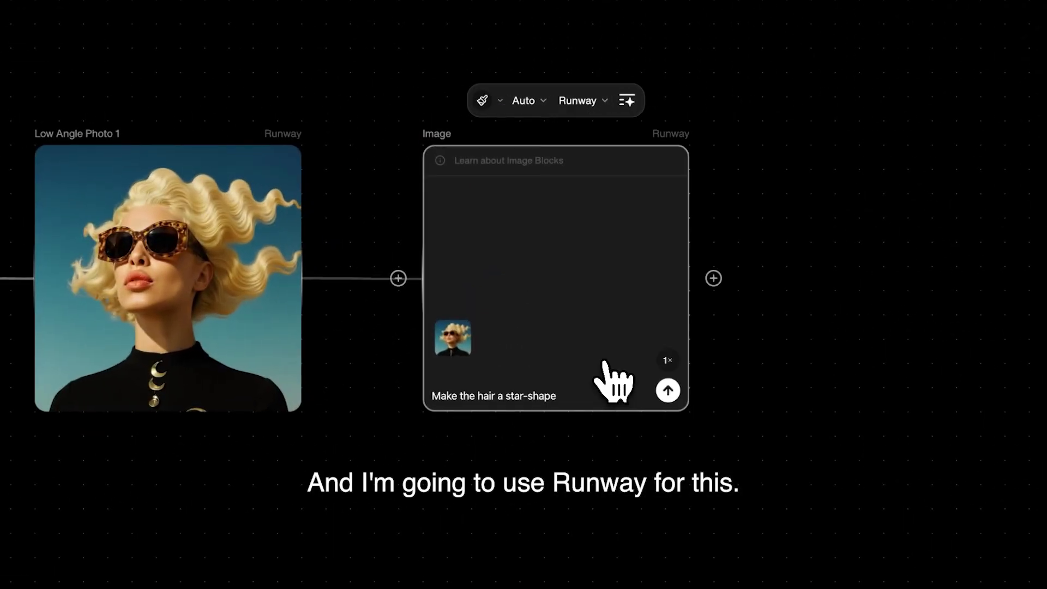
pyautogui.click(526, 103)
pyautogui.click(558, 298)
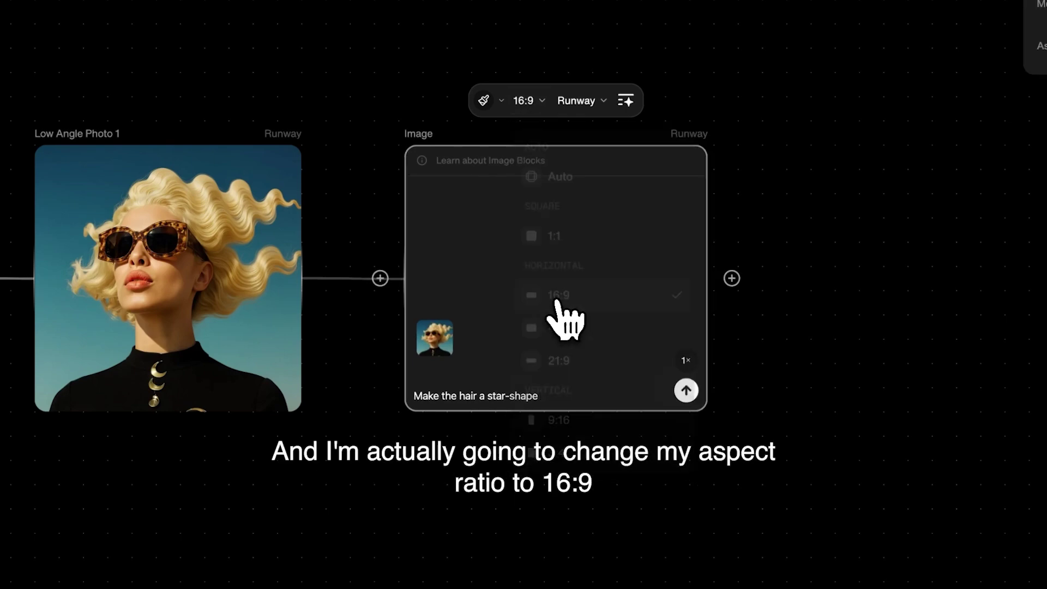
# Move the star-shape block farther from its source image and generate two variations of it
pyautogui.moveTo(362, 148); pyautogui.dragTo(465, 143)
pyautogui.hscroll(3, 481, 301)
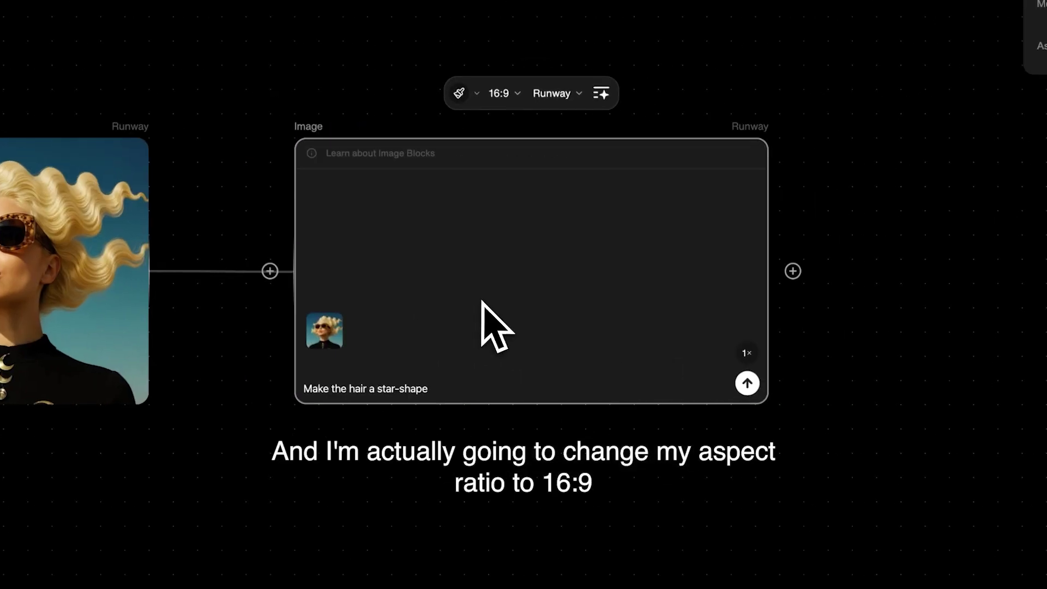
pyautogui.hscroll(2, 542, 325)
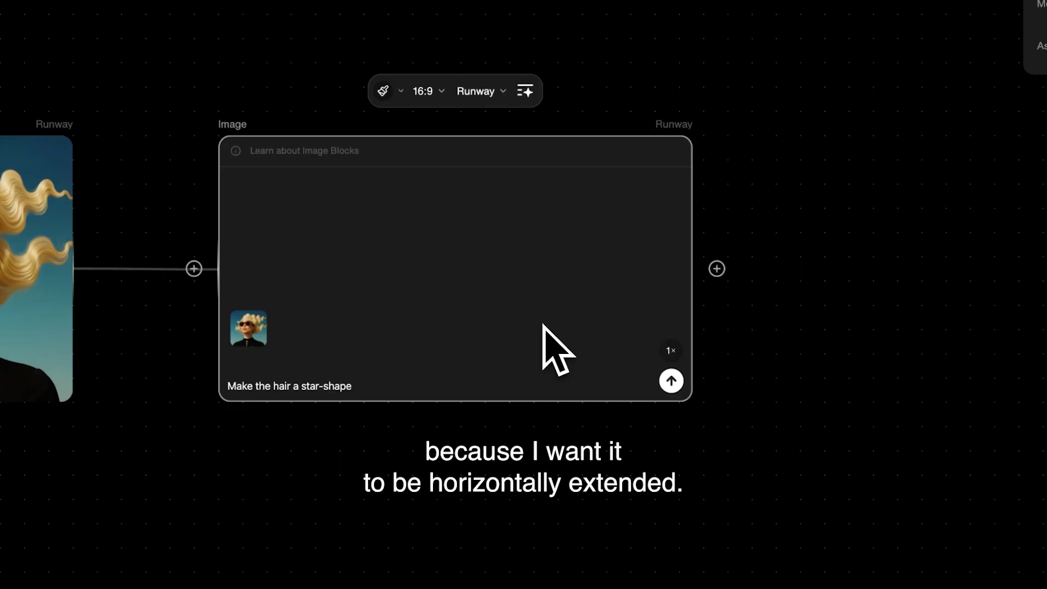
pyautogui.click(671, 351)
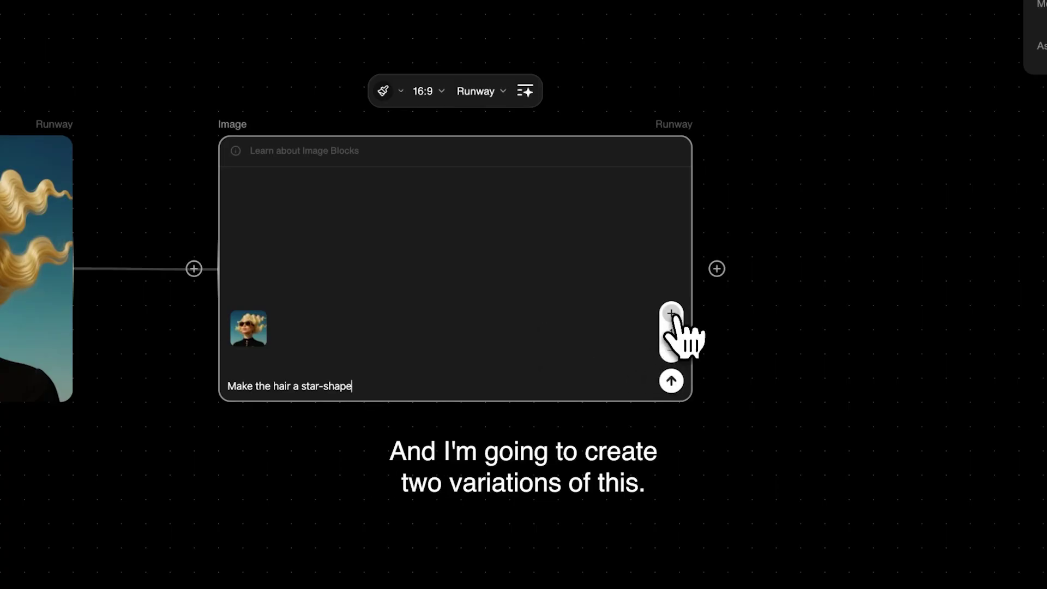
pyautogui.click(672, 314)
pyautogui.click(671, 381)
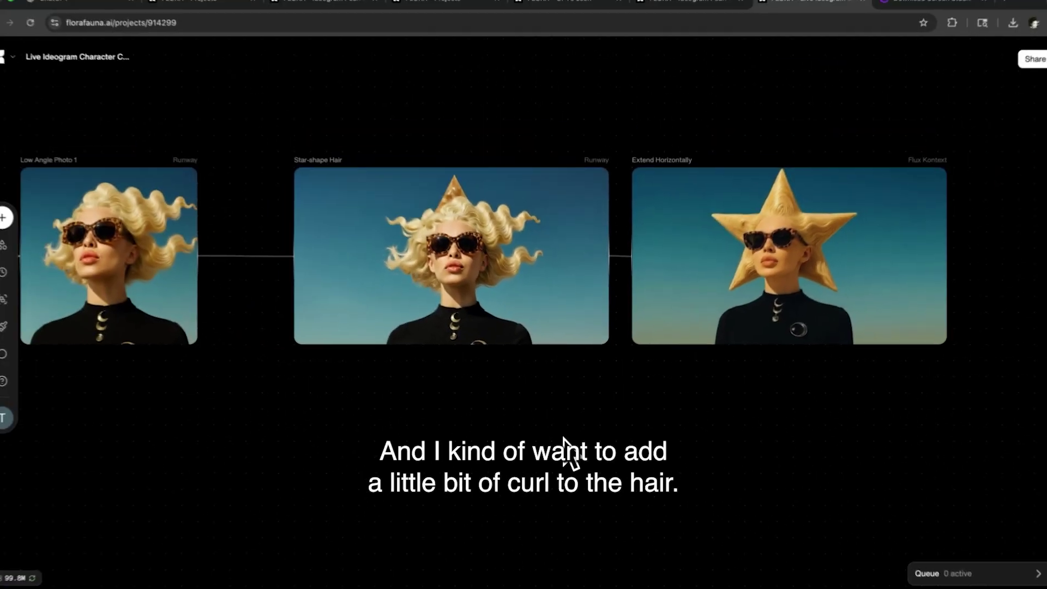
# Create an image block from the Extend Horizontally image with the prompt "add some soft curls to the hair"
pyautogui.hscroll(3, 530, 454)
pyautogui.scroll(-1, 531, 453)
pyautogui.hscroll(1, 531, 453)
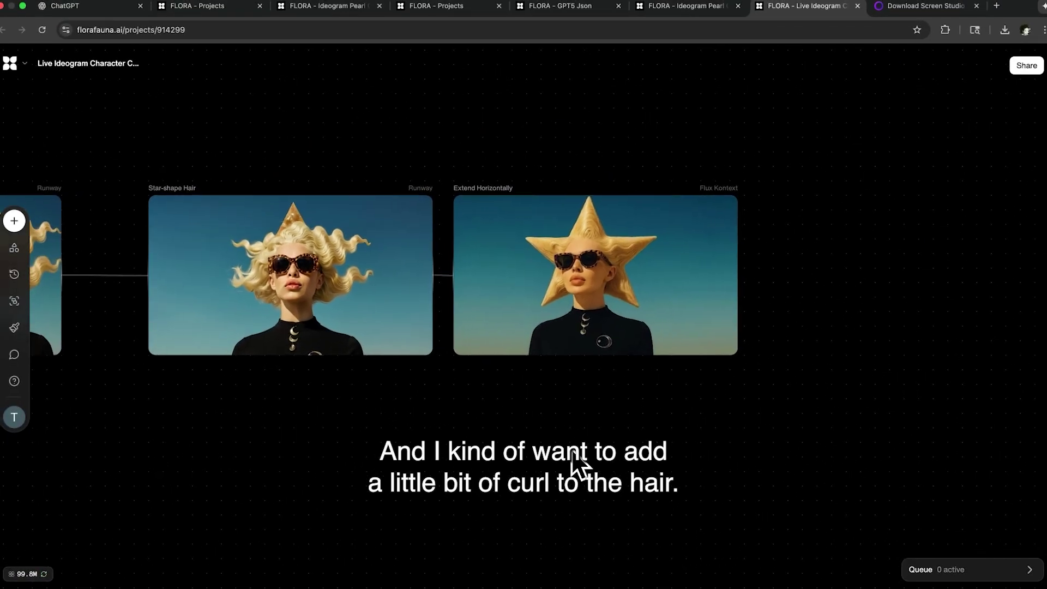
pyautogui.hscroll(1, 571, 450)
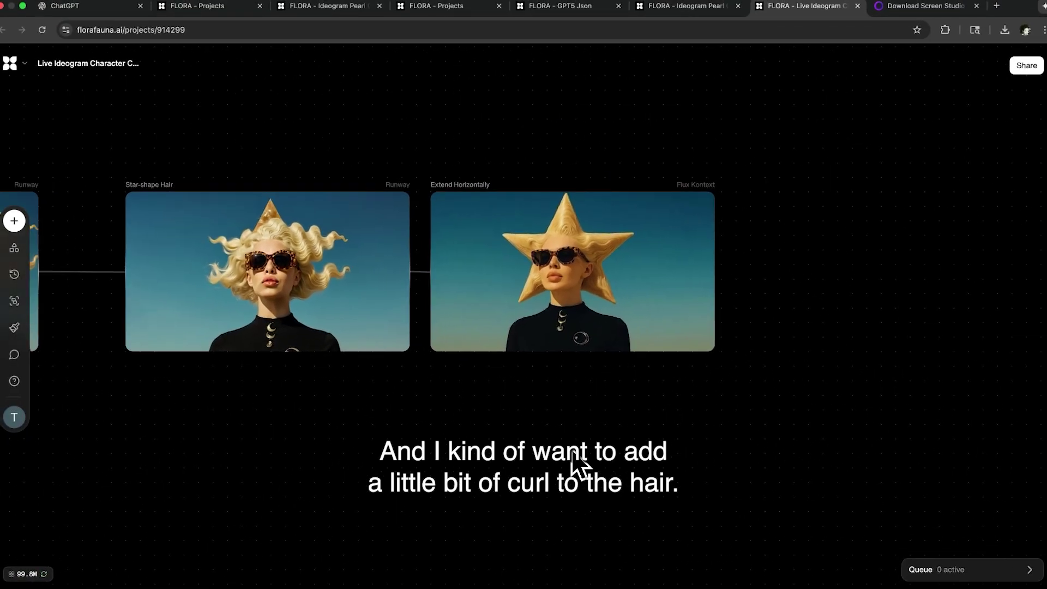
pyautogui.hscroll(5, 571, 450)
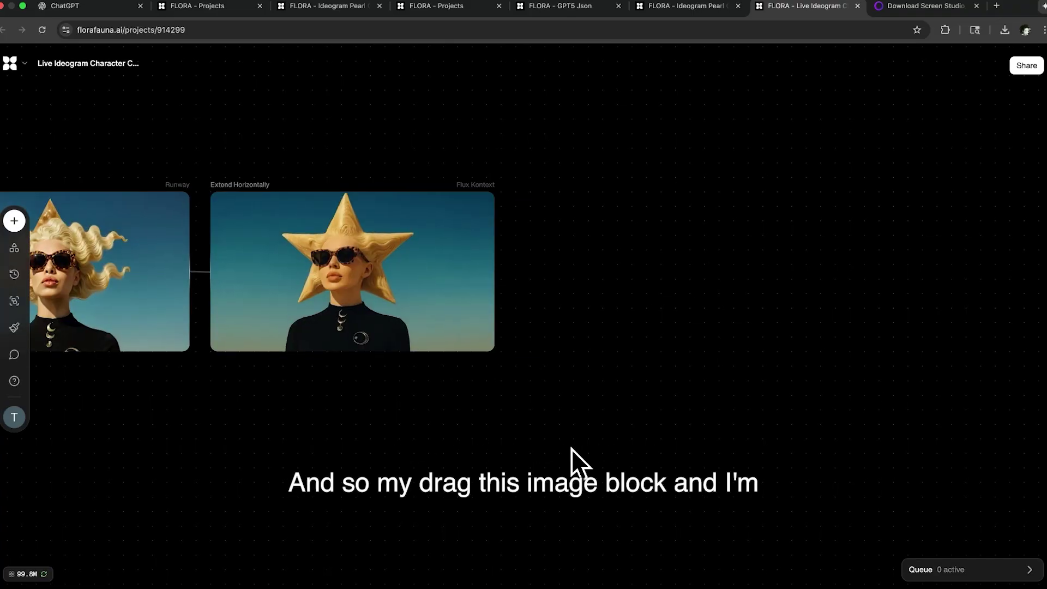
pyautogui.moveTo(493, 273); pyautogui.dragTo(619, 275)
pyautogui.click(677, 175)
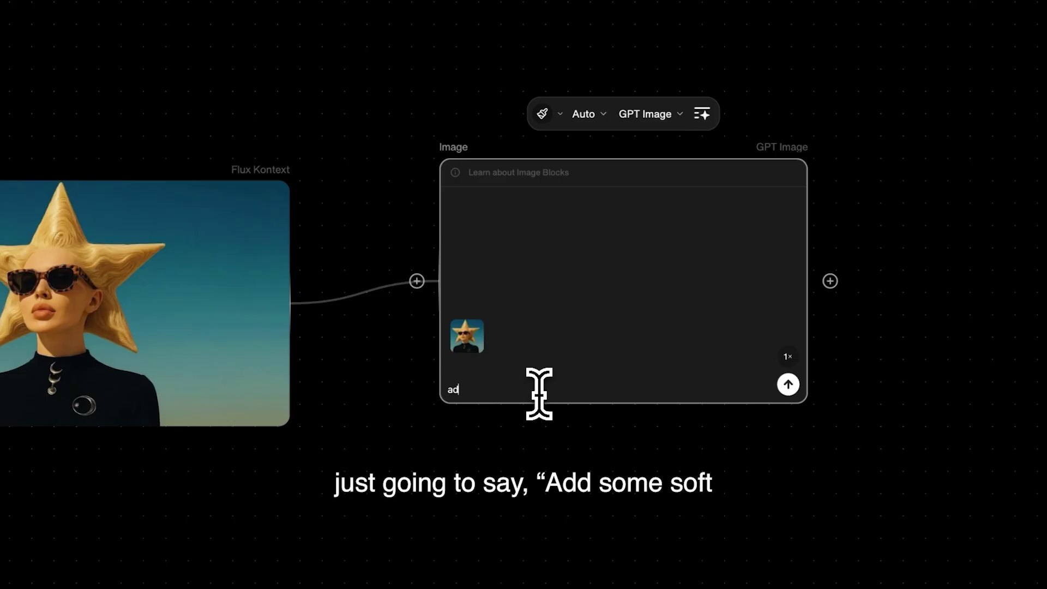
pyautogui.write('add some soft curls to the hao')
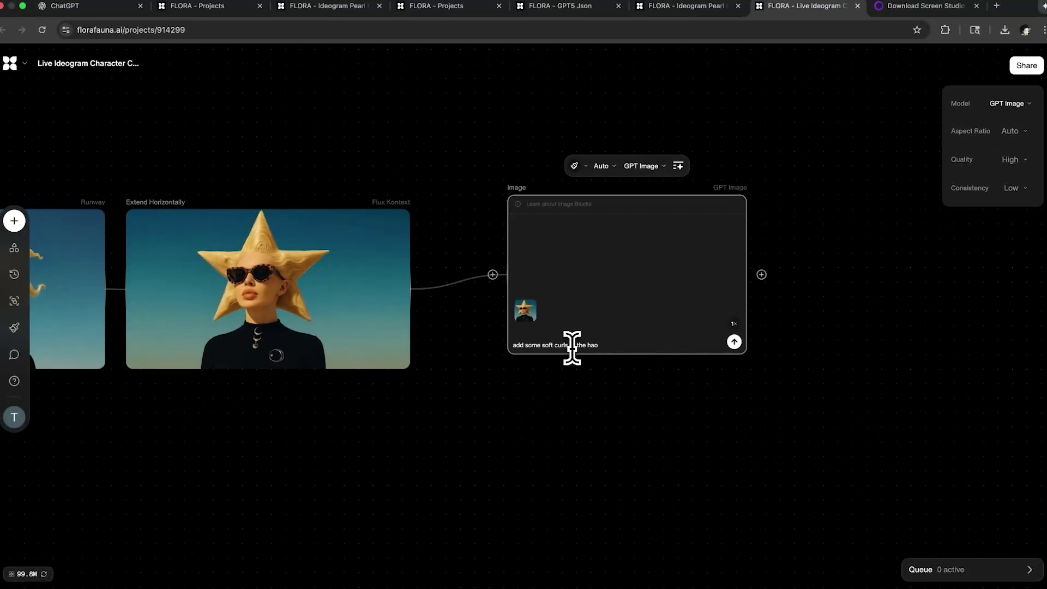
pyautogui.press('BackSpace')
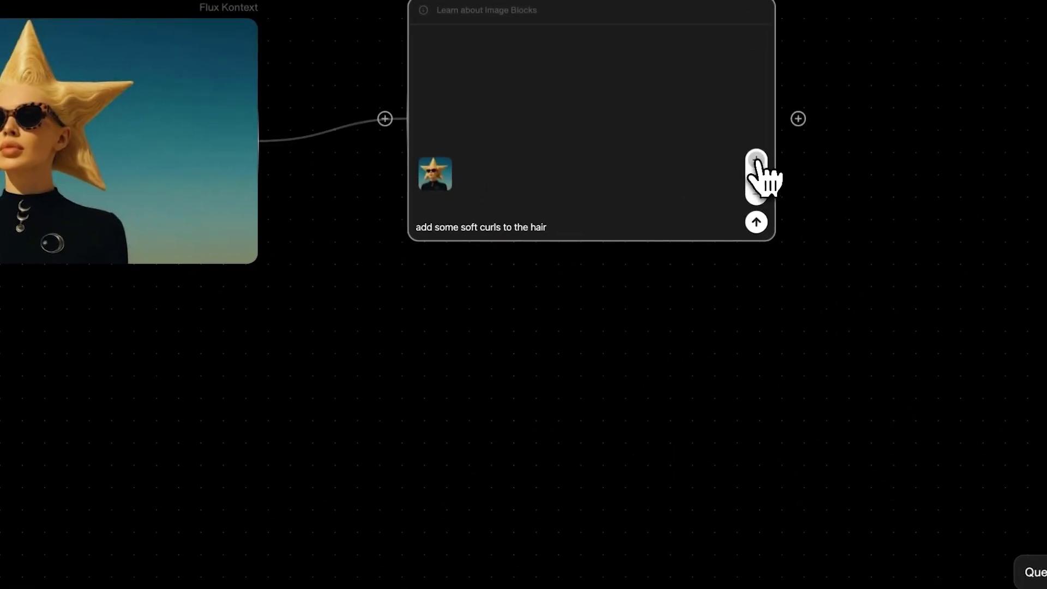
# Generate two variations of the soft-curls image with GPT Image
pyautogui.click(734, 301)
pyautogui.click(756, 222)
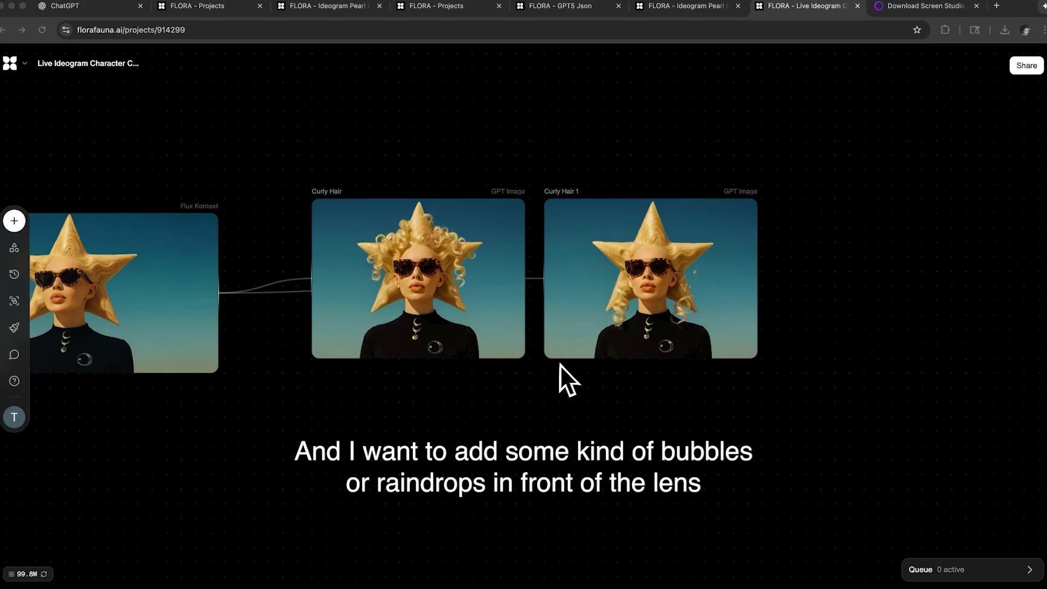
pyautogui.hscroll(5, 561, 365)
pyautogui.hscroll(-2, 561, 365)
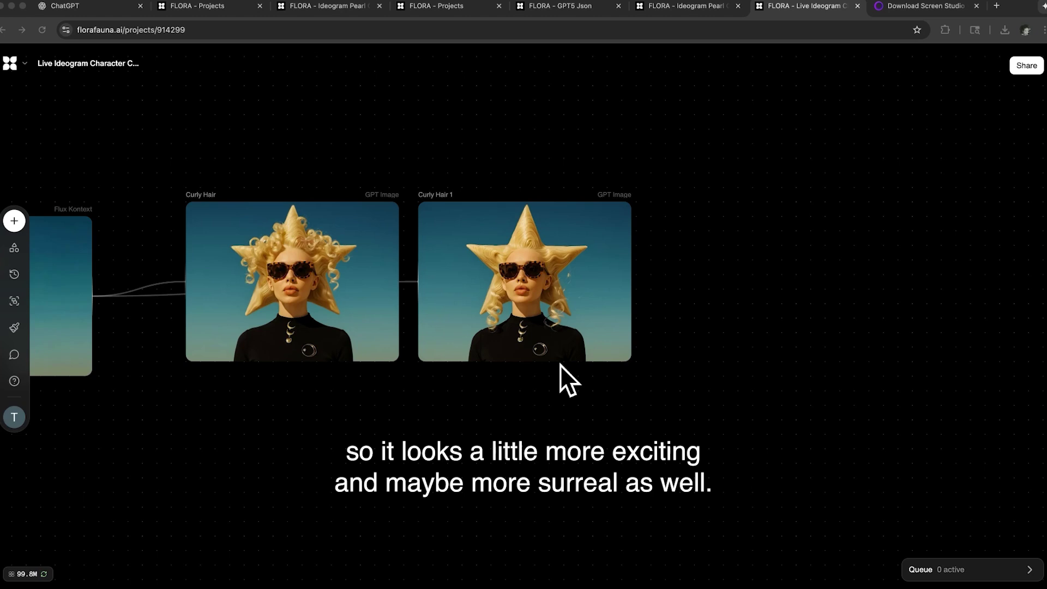
# Create an image block from the Curly Hair 1 image with the prompt "Add some raindrops to the lens"
pyautogui.hscroll(5, 560, 365)
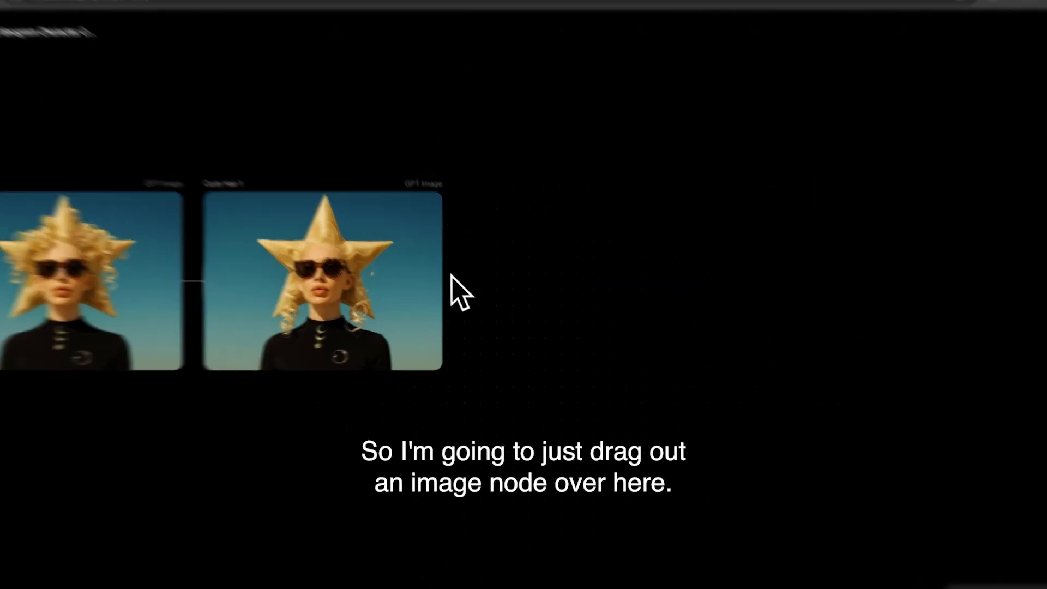
pyautogui.moveTo(418, 248); pyautogui.dragTo(565, 252)
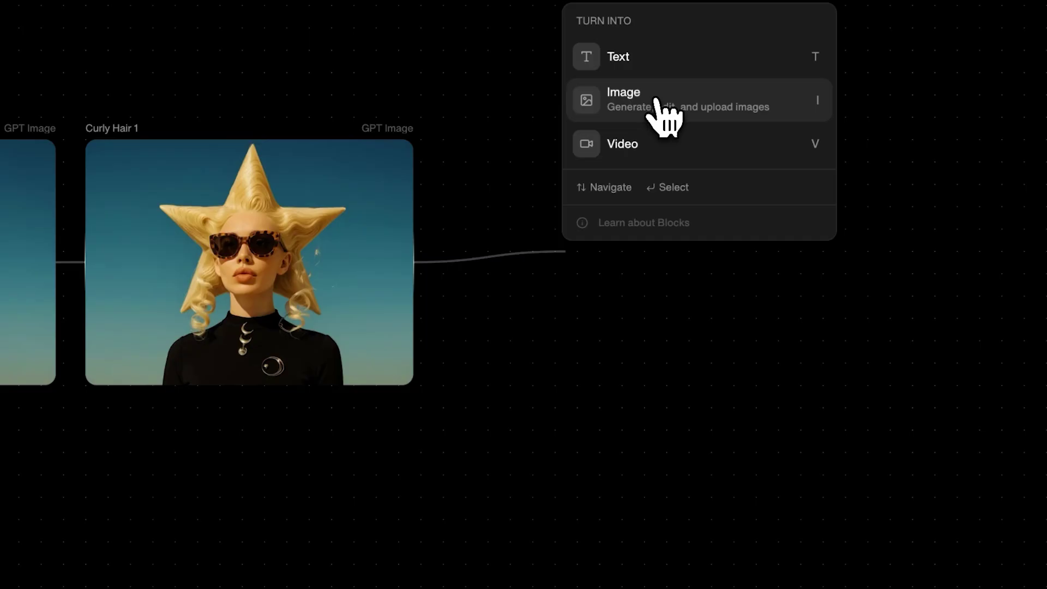
pyautogui.click(664, 103)
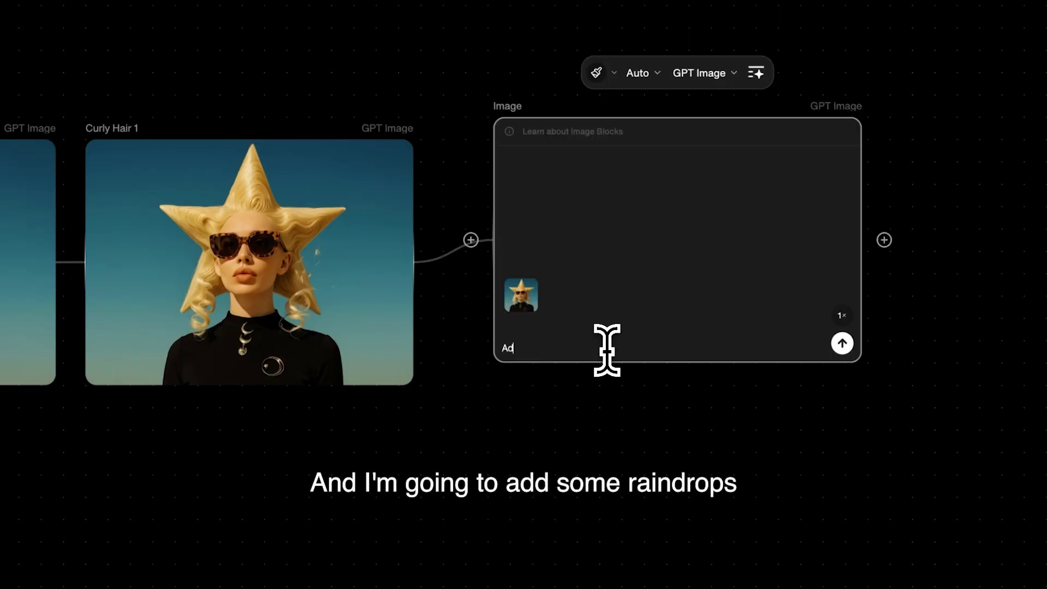
pyautogui.write('Add some raindrops to the lens')
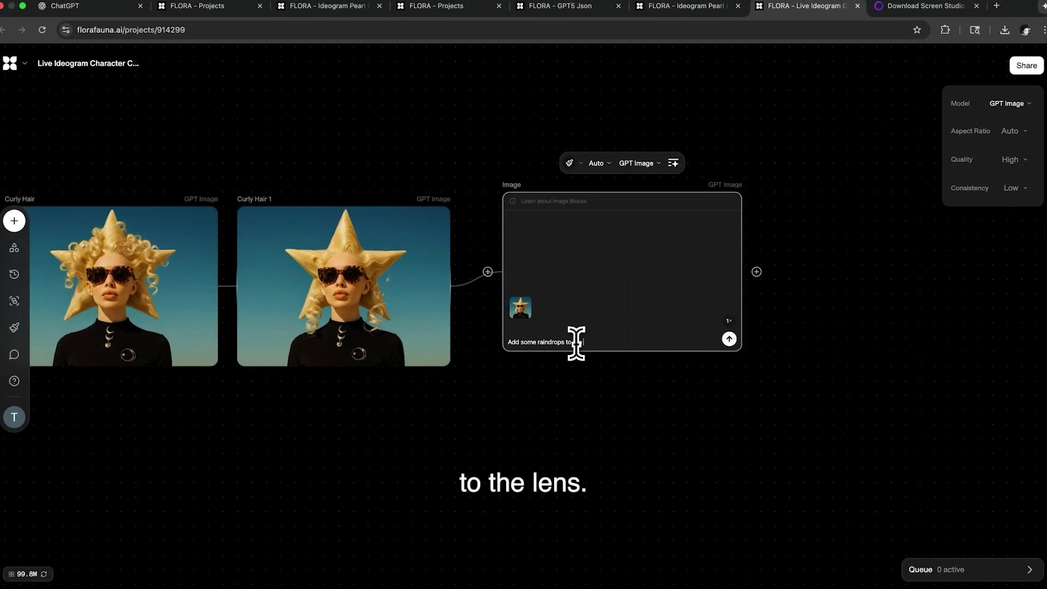
# Set the raindrop block's model to Runway and generate its image
pyautogui.click(636, 163)
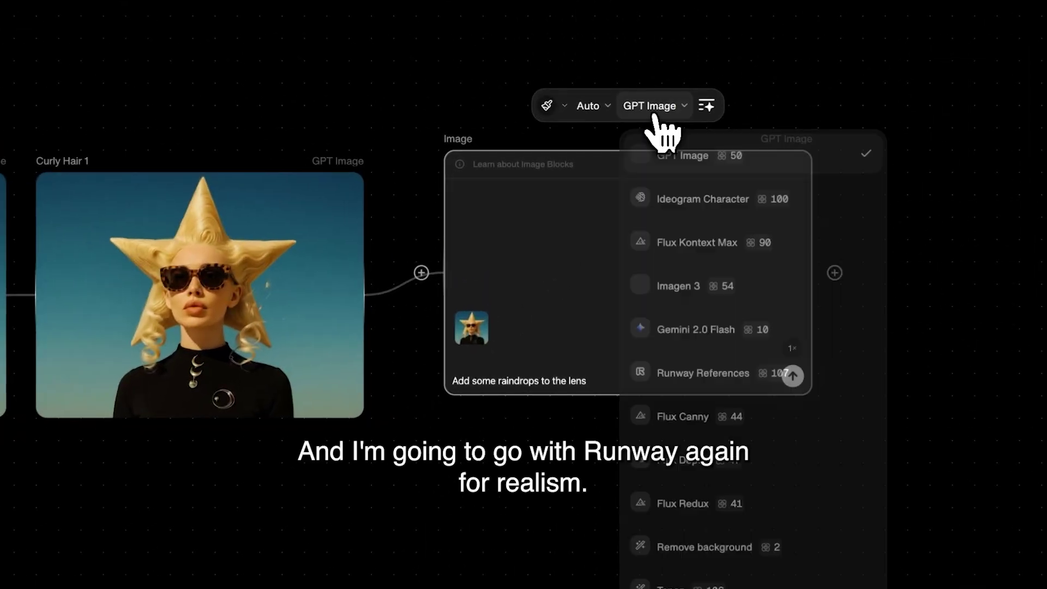
pyautogui.click(646, 313)
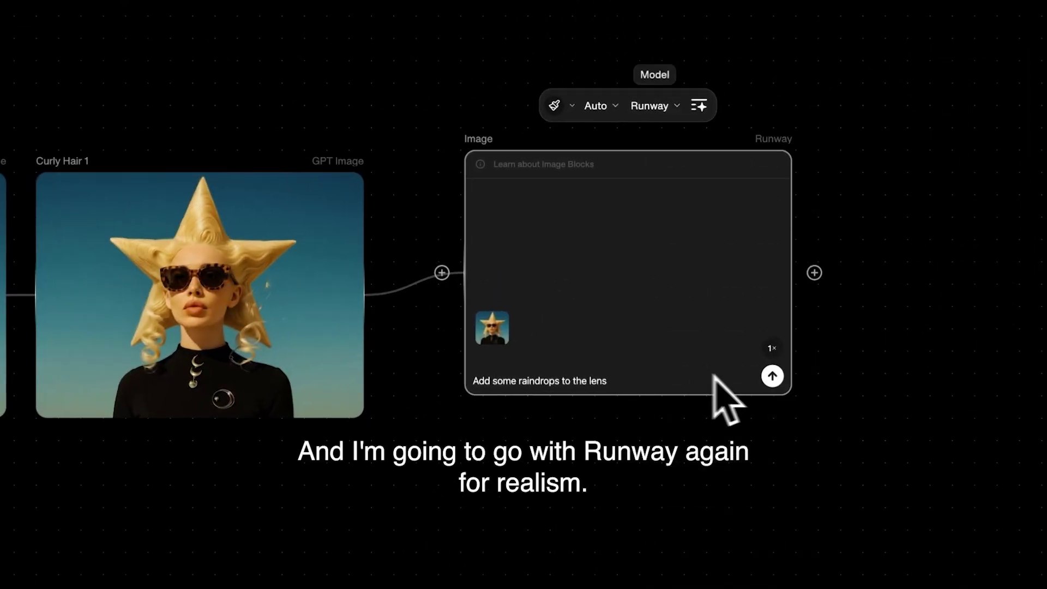
pyautogui.moveTo(772, 349)
pyautogui.click(772, 376)
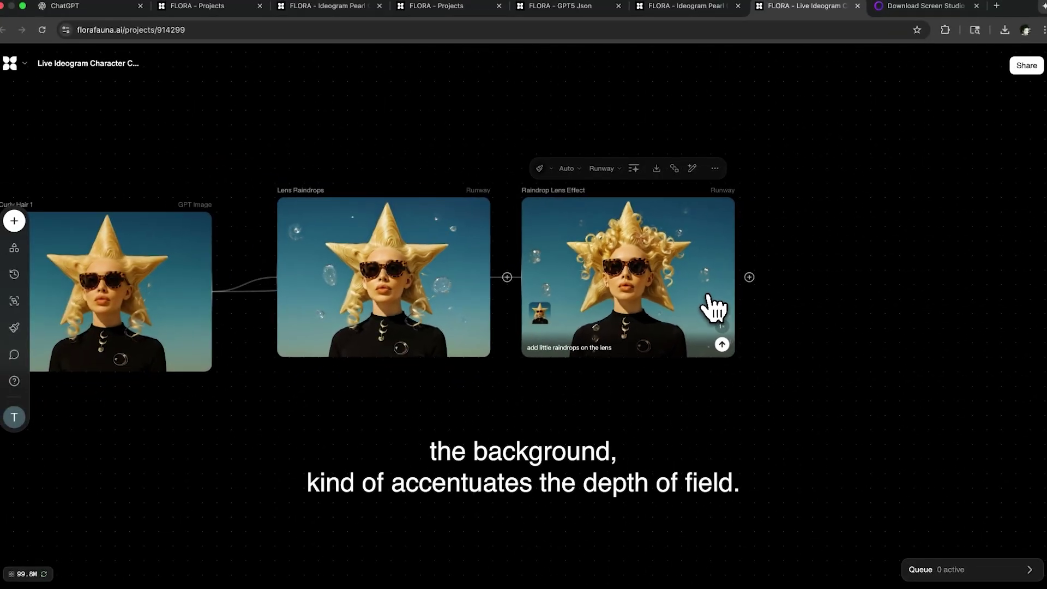
# Paste the copied Hyperrealistic Image block of the Girl with a Pearl Earring above the Raindrop Lens Effect image
pyautogui.hscroll(3, 671, 413)
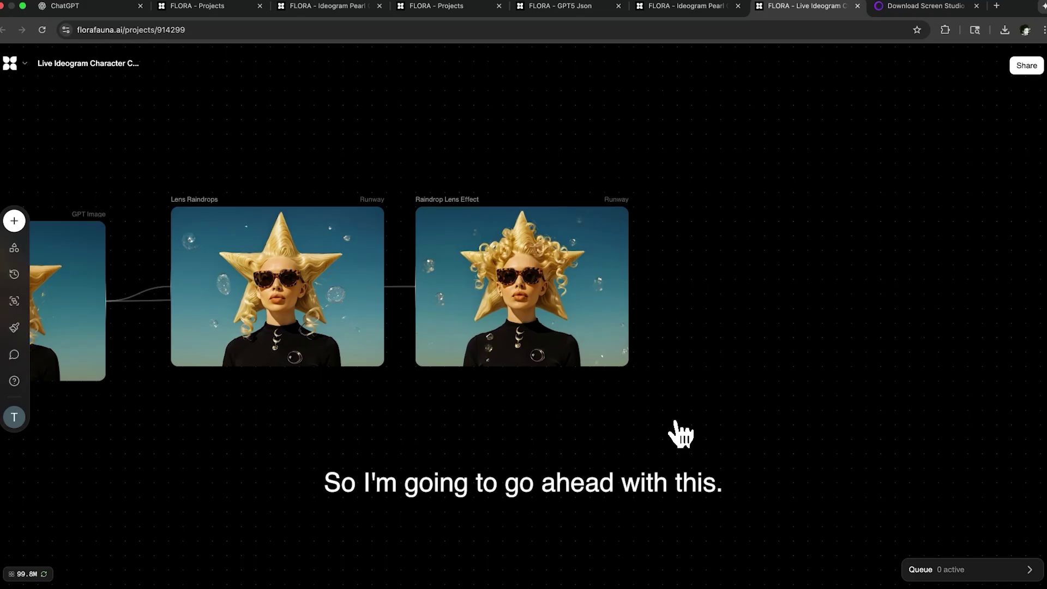
pyautogui.hscroll(-1, 643, 422)
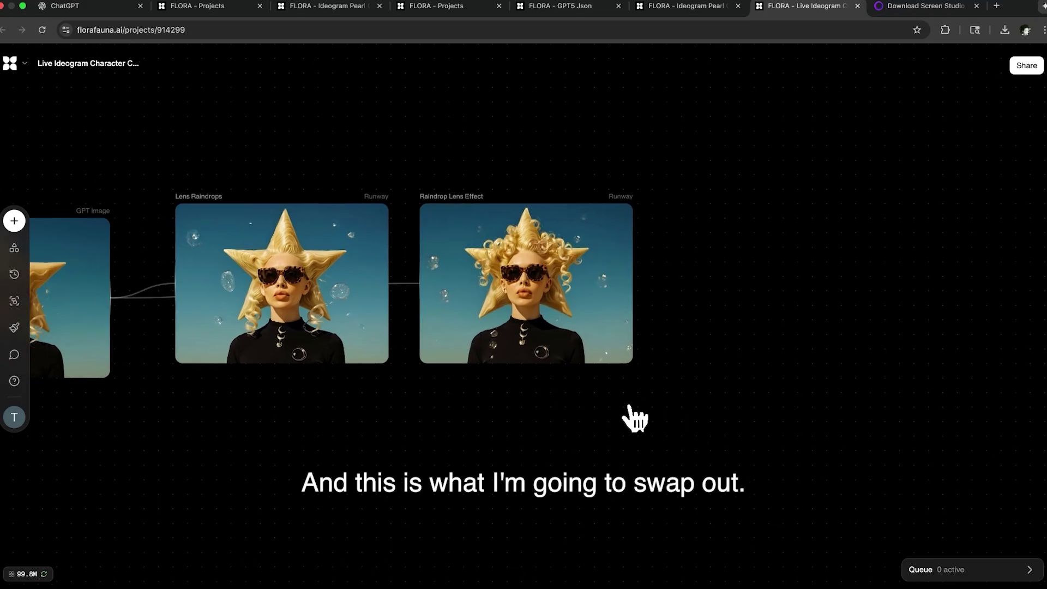
pyautogui.moveTo(516, 278)
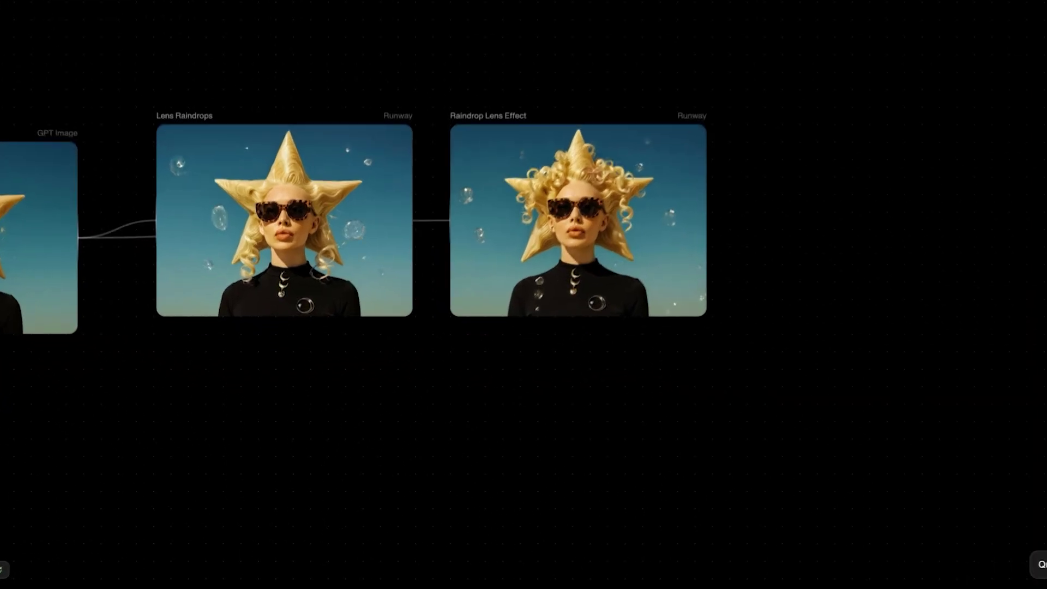
pyautogui.scroll(3, 573, 41)
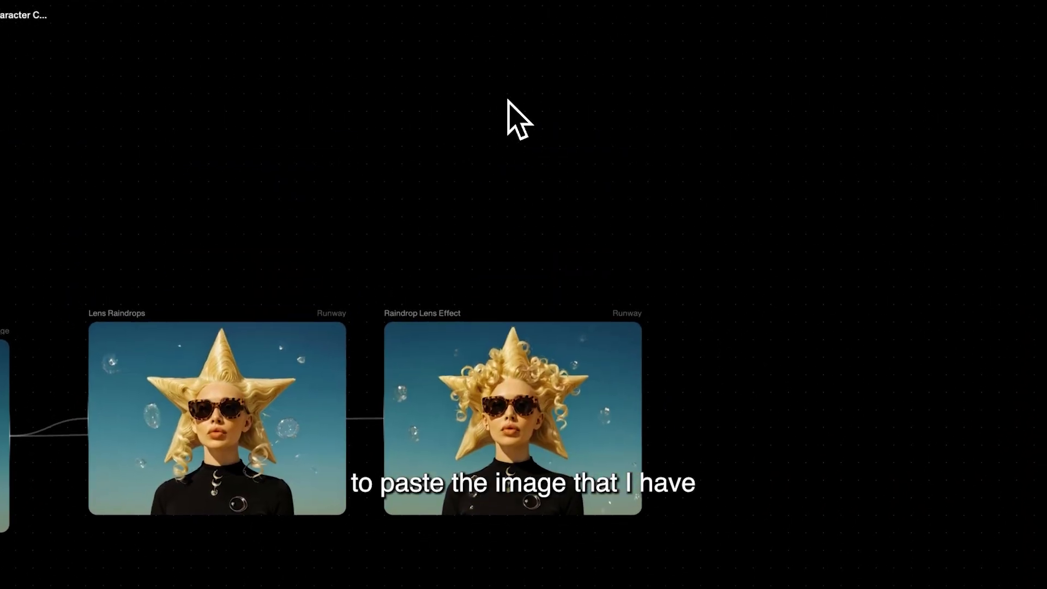
pyautogui.scroll(1, 510, 117)
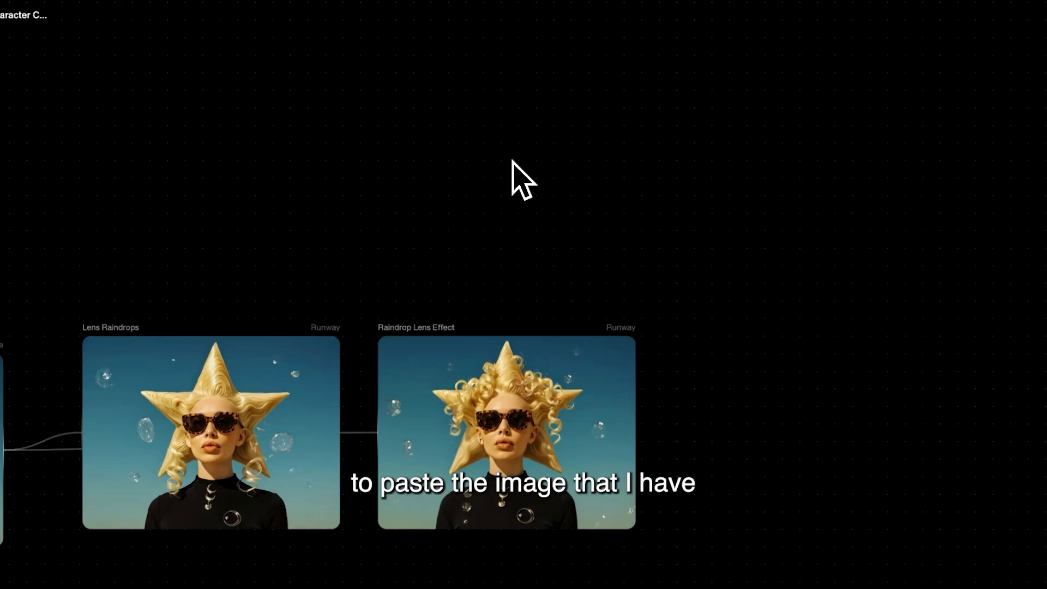
pyautogui.hotkey('ctrl', 'v')
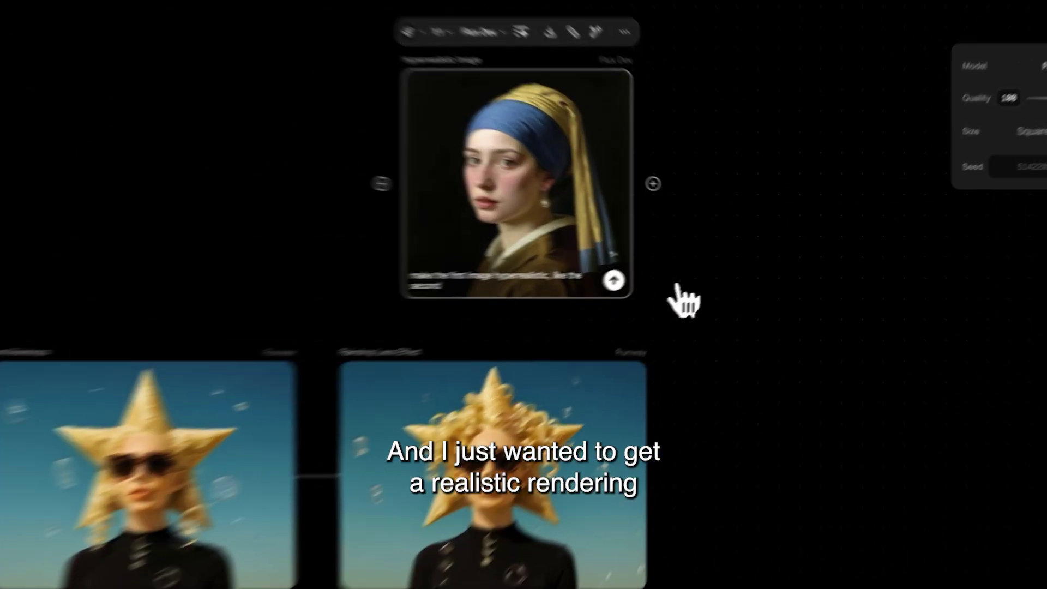
pyautogui.click(712, 273)
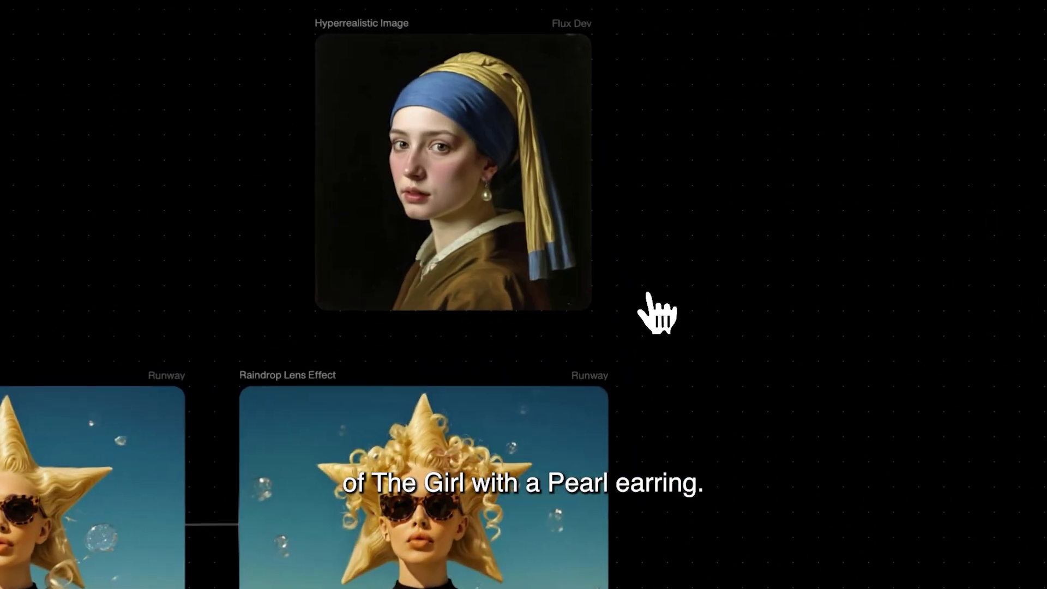
# Create a new image block from the Raindrop Lens Effect image as its first reference
pyautogui.hscroll(2, 711, 274)
pyautogui.scroll(-2, 712, 274)
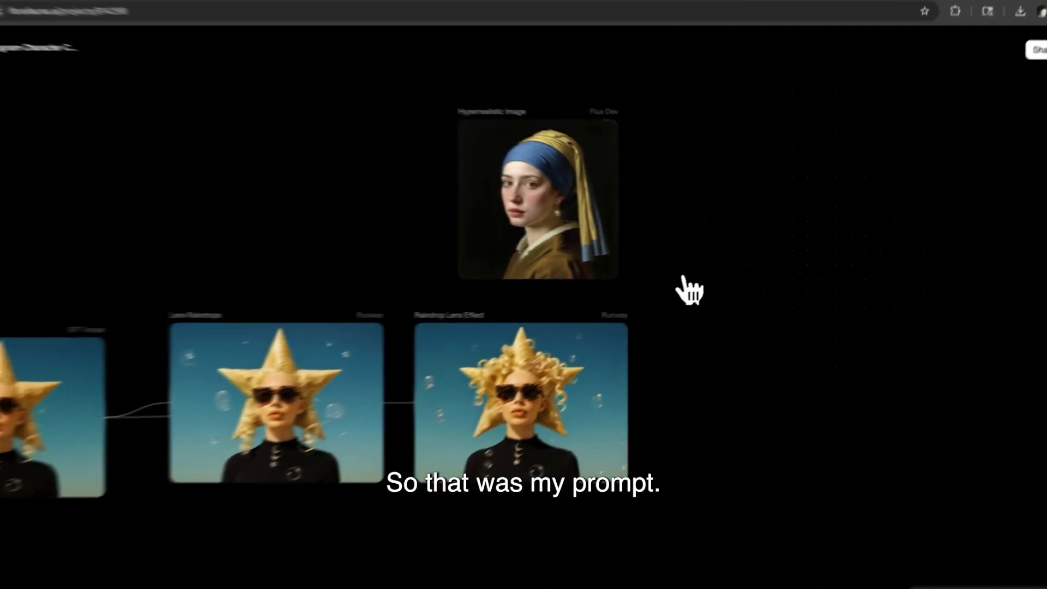
pyautogui.hscroll(2, 621, 290)
pyautogui.moveTo(567, 472)
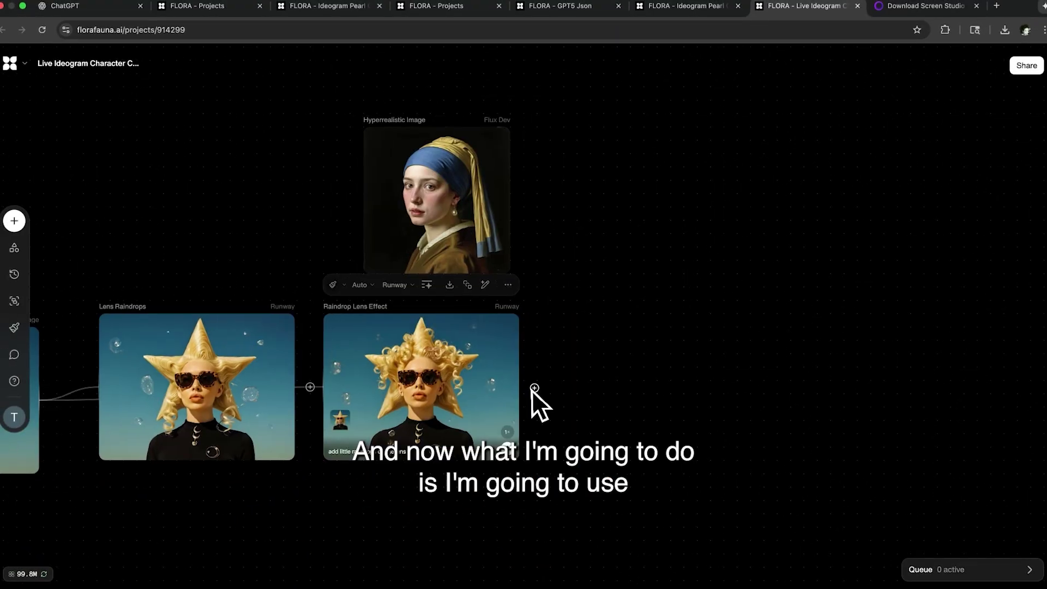
pyautogui.hscroll(2, 531, 390)
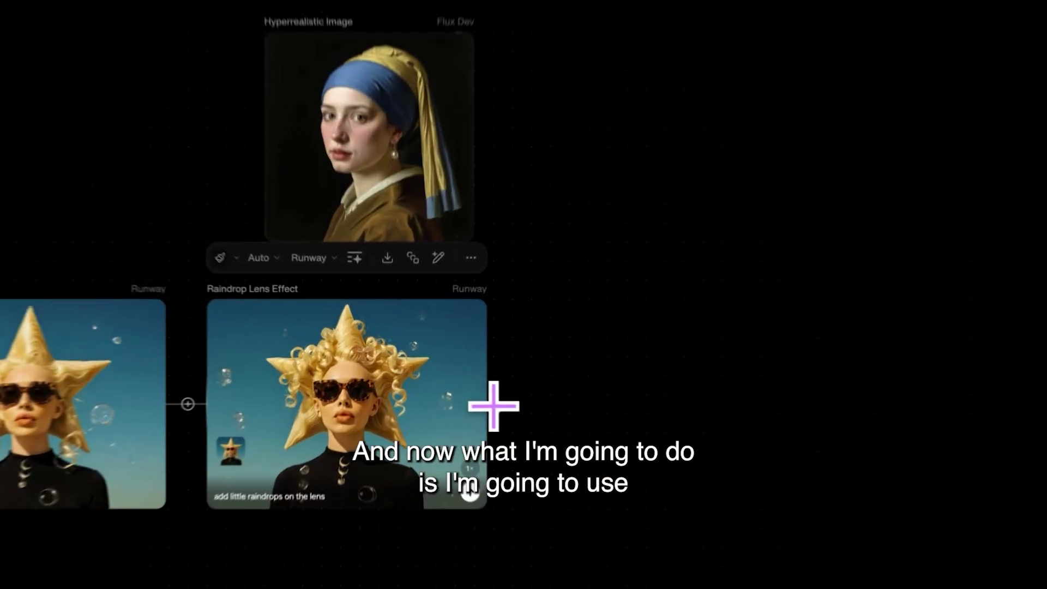
pyautogui.moveTo(458, 387); pyautogui.dragTo(562, 289)
pyautogui.moveTo(676, 275); pyautogui.dragTo(671, 276)
pyautogui.click(760, 135)
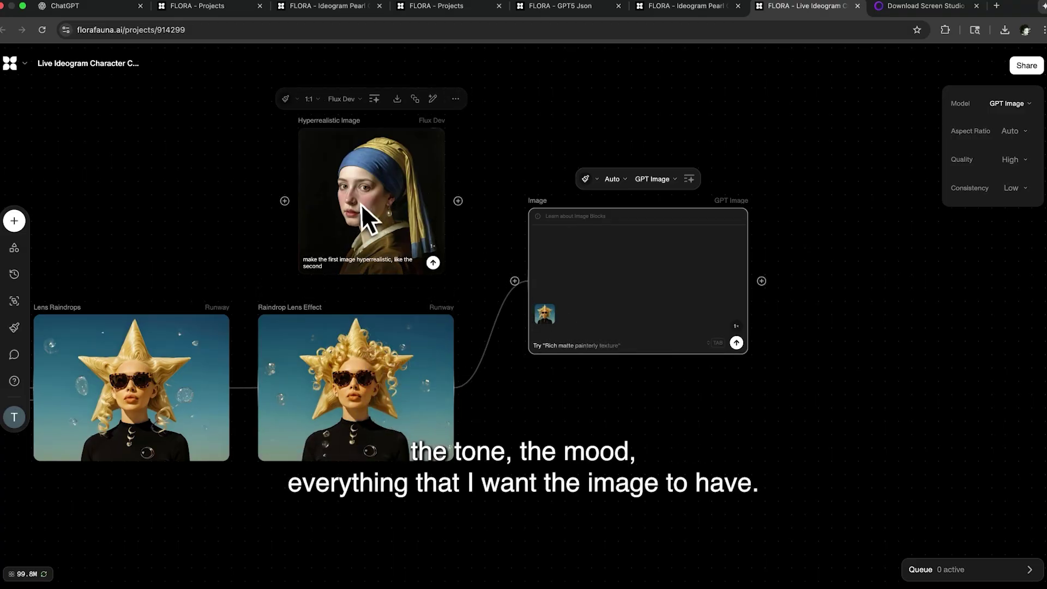
# Connect the Hyperrealistic Image to the new image block as its second reference
pyautogui.moveTo(449, 200); pyautogui.dragTo(556, 250)
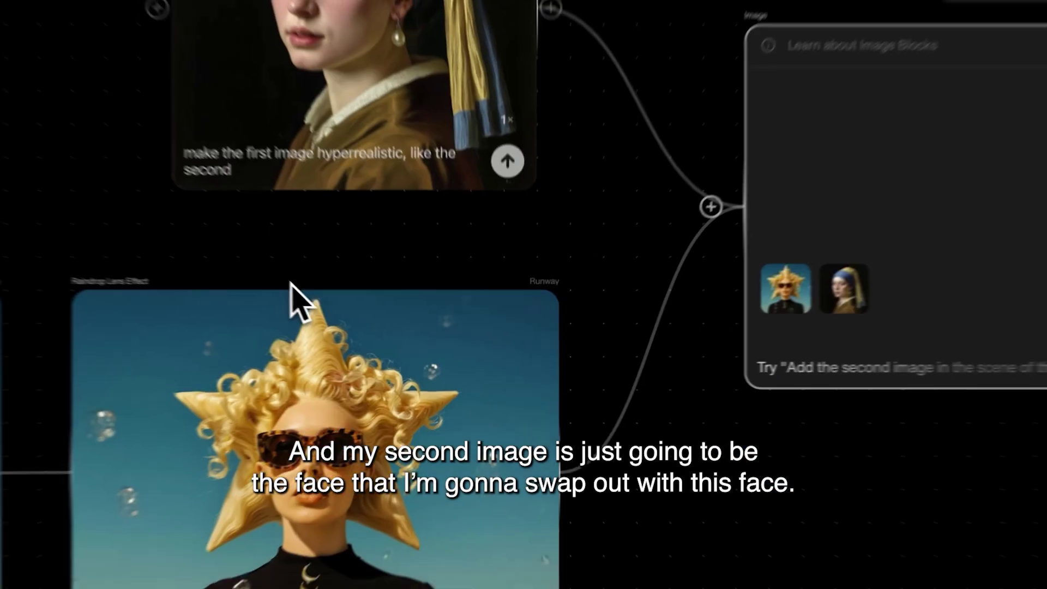
pyautogui.scroll(-5, 360, 452)
pyautogui.hscroll(3, 365, 458)
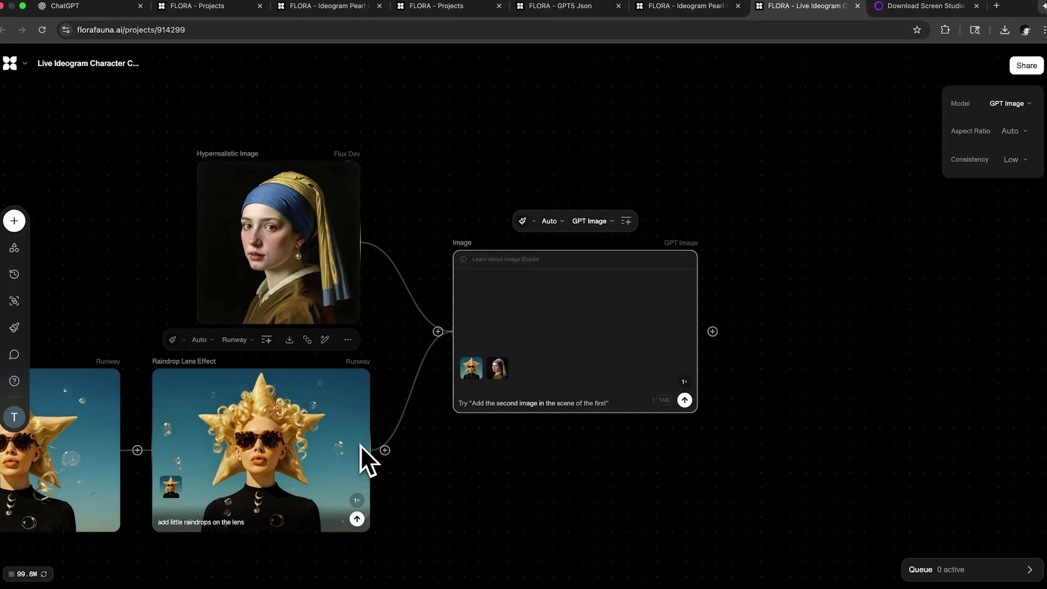
# Switch the two-reference block to the Ideogram Character model and generate four face-swap variations
pyautogui.click(590, 223)
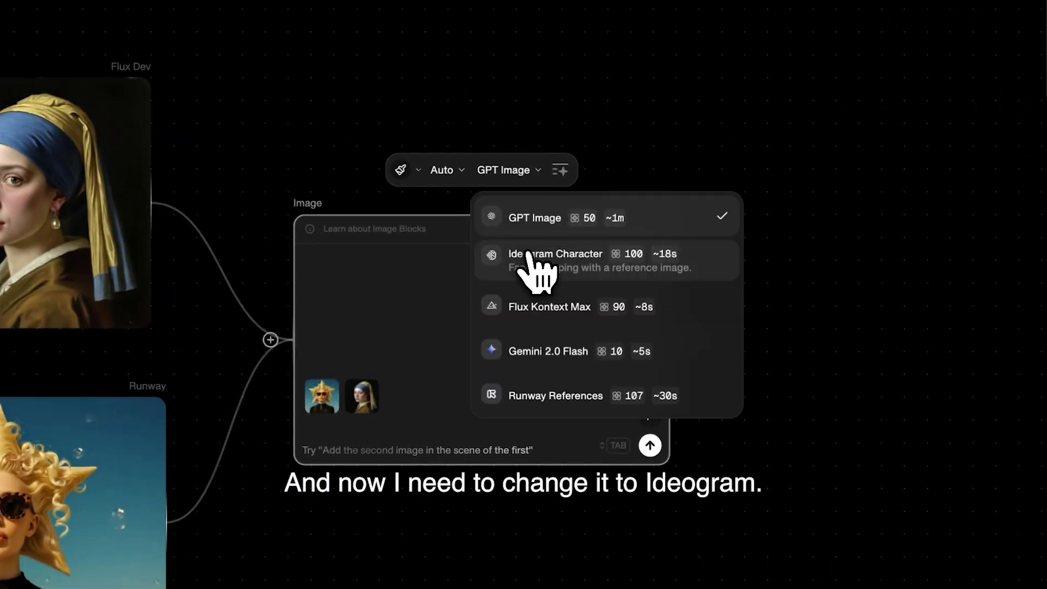
pyautogui.click(527, 262)
pyautogui.click(628, 384)
pyautogui.click(629, 383)
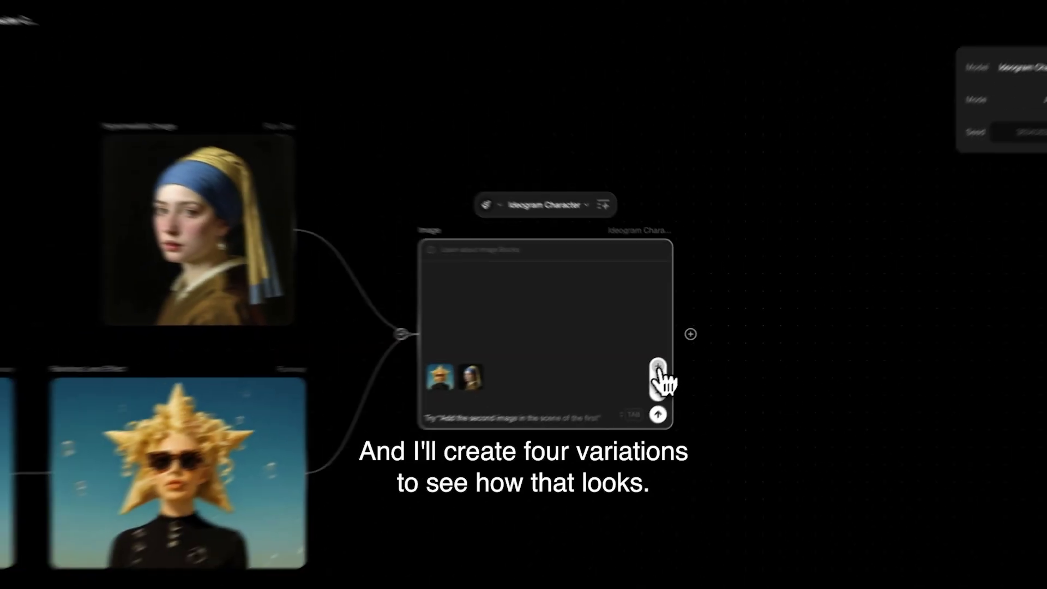
pyautogui.click(628, 383)
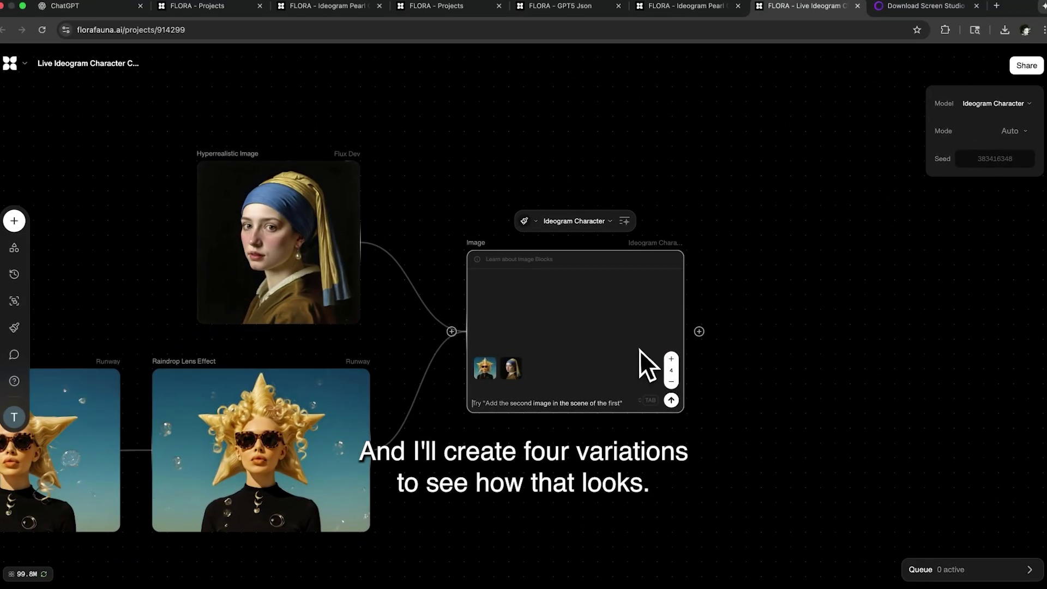
pyautogui.click(671, 400)
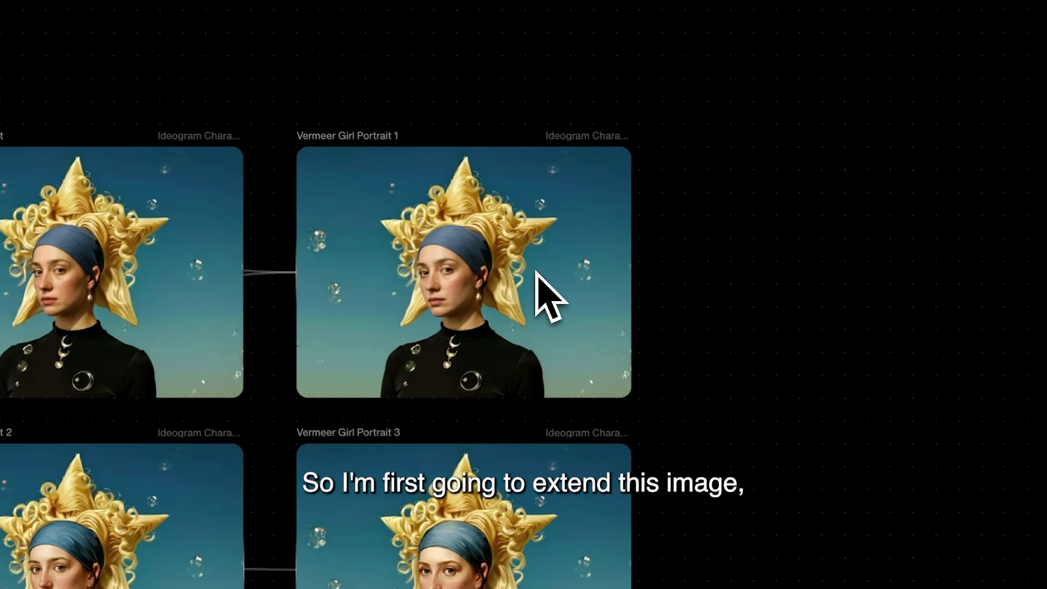
# Move the Vermeer Girl Portrait block into the free space to the right of Vermeer Girl Portrait 1
pyautogui.moveTo(244, 272); pyautogui.dragTo(736, 263)
pyautogui.moveTo(490, 289); pyautogui.dragTo(71, 305)
pyautogui.click(180, 339)
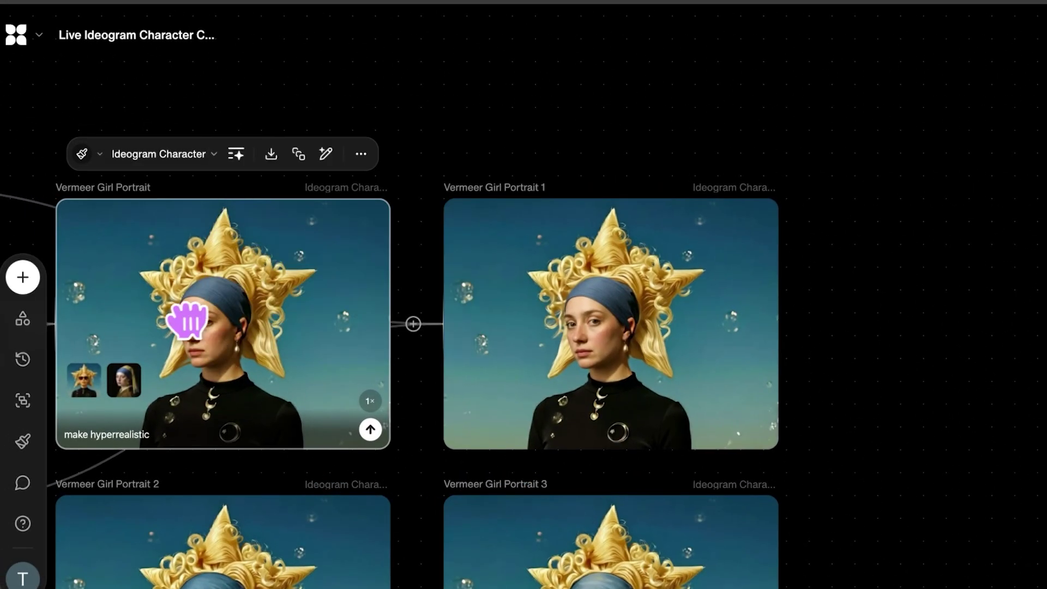
pyautogui.moveTo(187, 320); pyautogui.dragTo(657, 346)
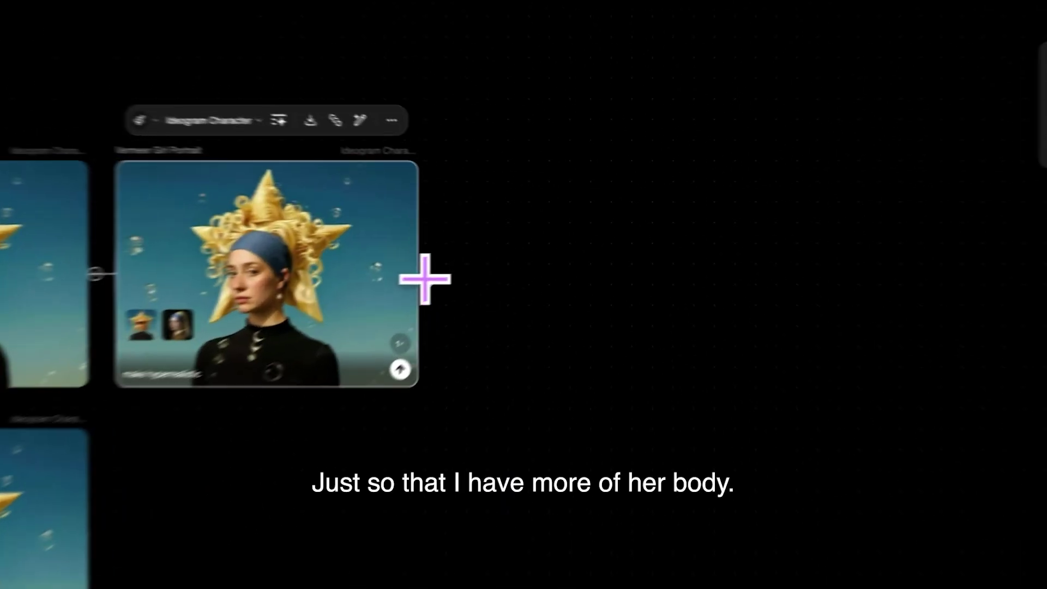
# Create an image block from the Vermeer Girl Portrait with the Flux Kontext Max model and a 9:16 aspect ratio
pyautogui.moveTo(484, 255); pyautogui.dragTo(564, 225)
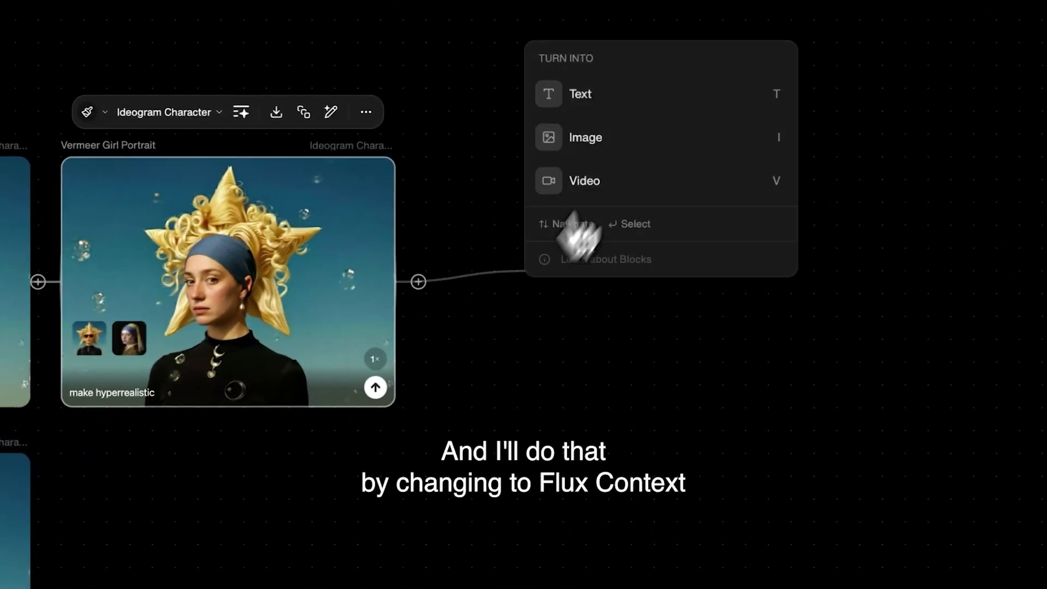
pyautogui.click(634, 166)
pyautogui.click(676, 93)
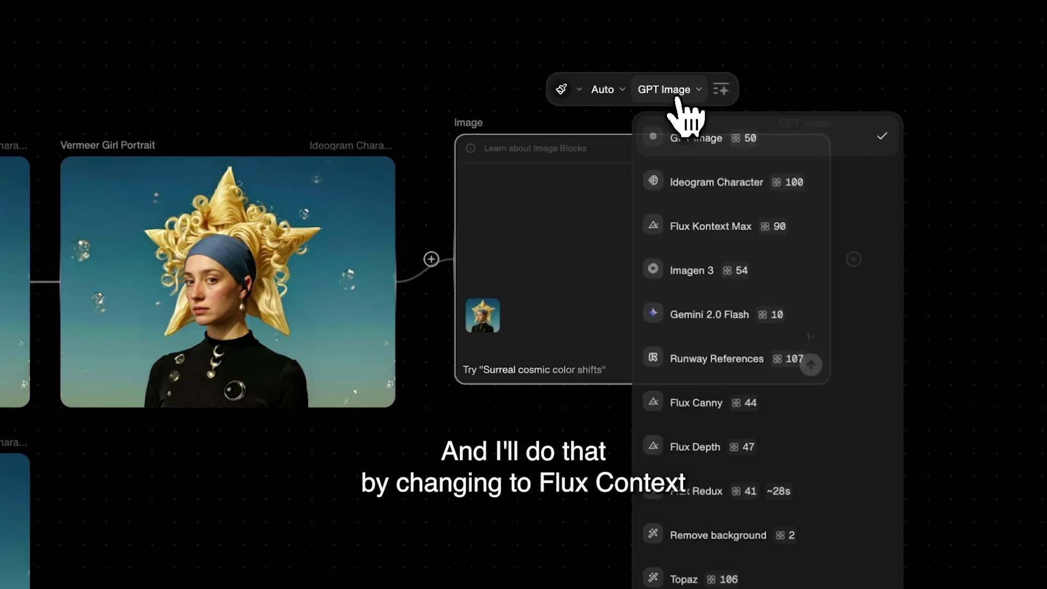
pyautogui.click(698, 223)
pyautogui.click(599, 89)
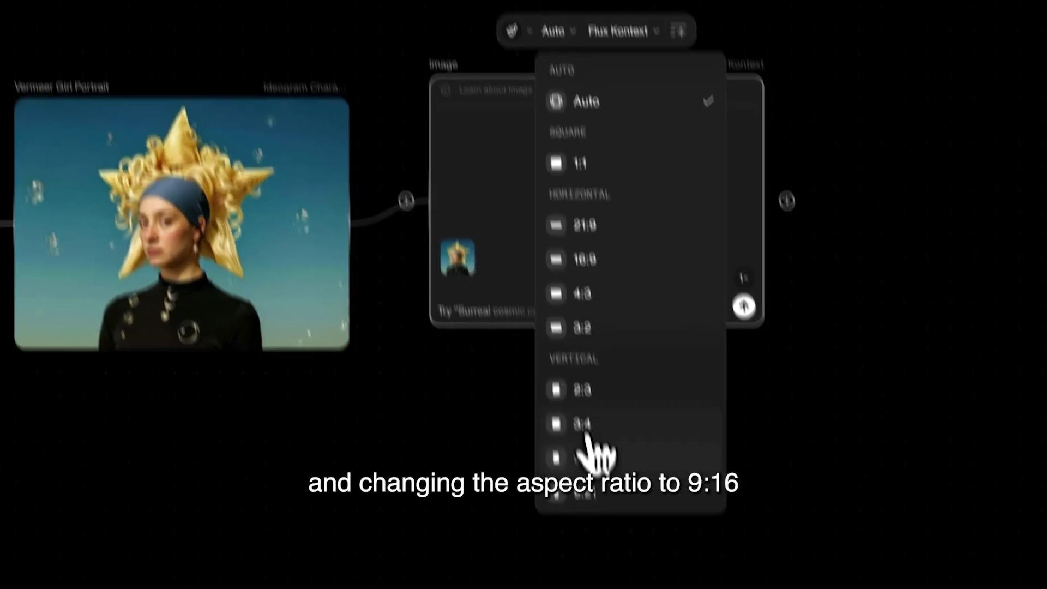
pyautogui.click(586, 457)
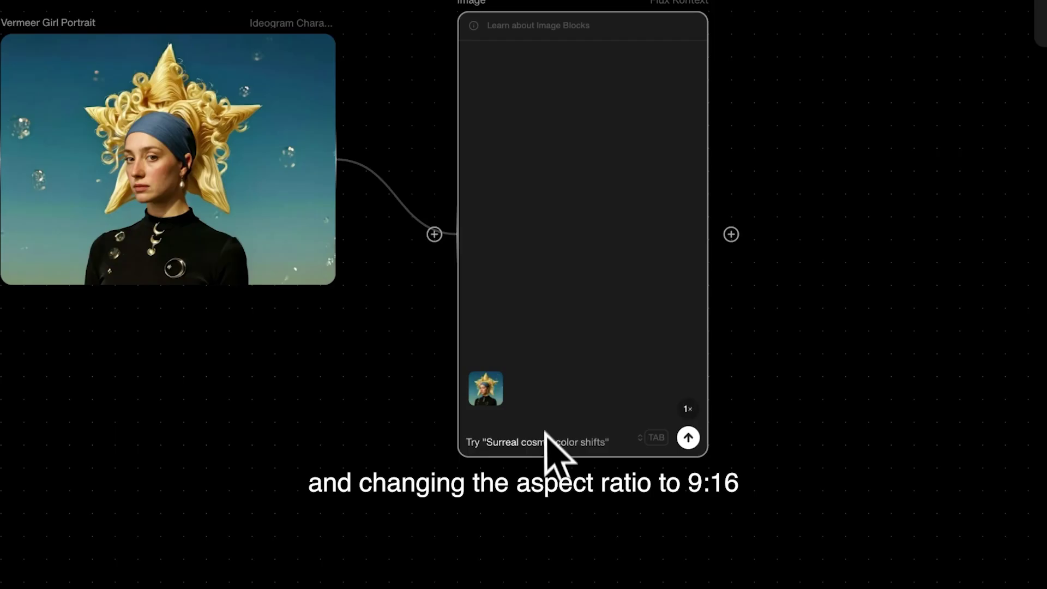
# Enter the prompt "extend vertically" in the 9:16 block and generate the image
pyautogui.click(542, 440)
pyautogui.write('extend vertically')
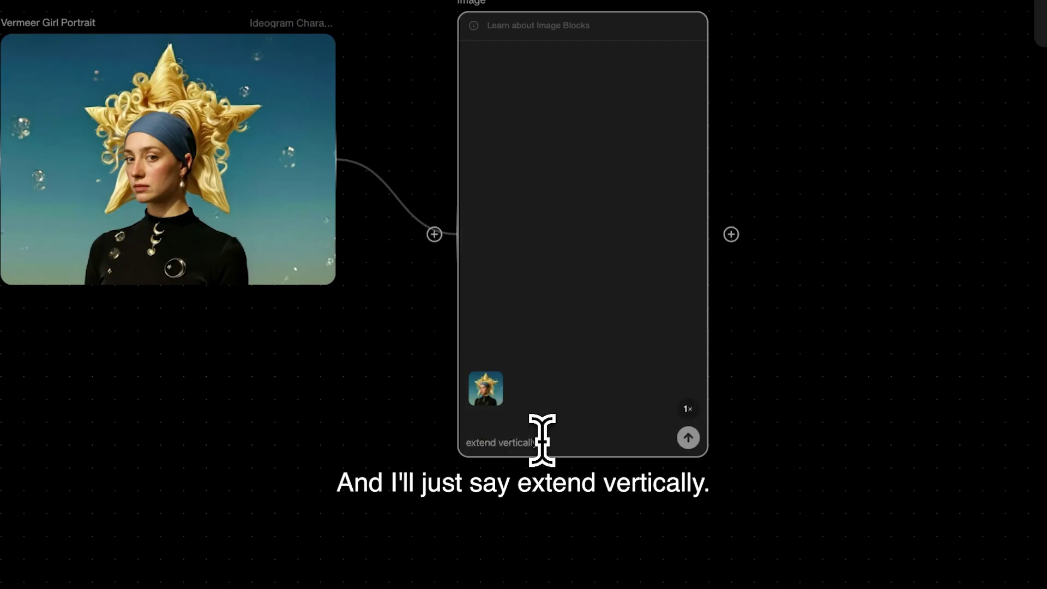
pyautogui.press('Return')
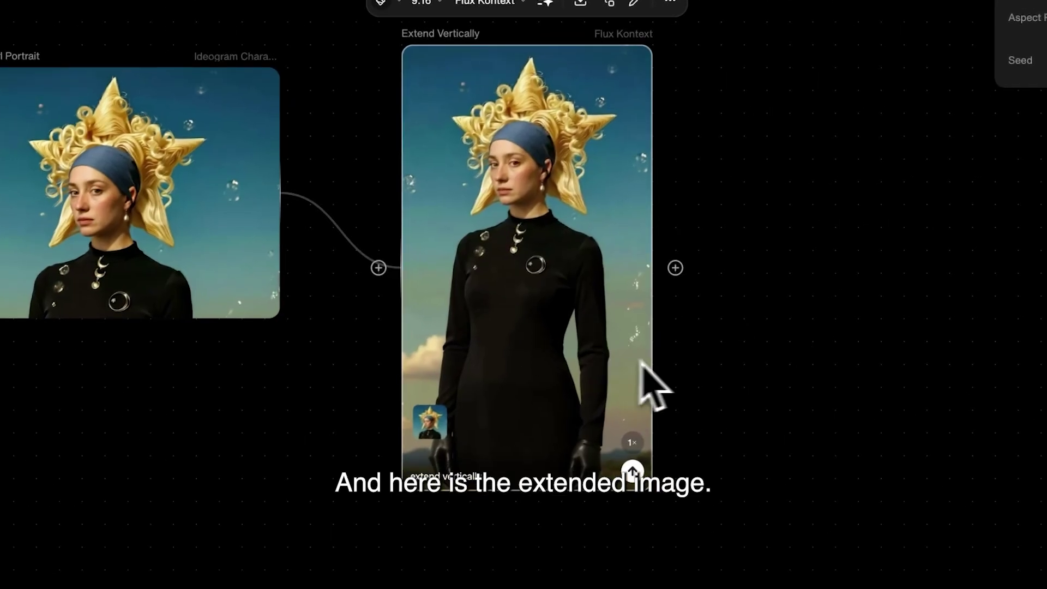
# Add two i-D magazine cover images to the canvas above the Extend Vertically image
pyautogui.scroll(3, 641, 361)
pyautogui.hscroll(1, 725, 310)
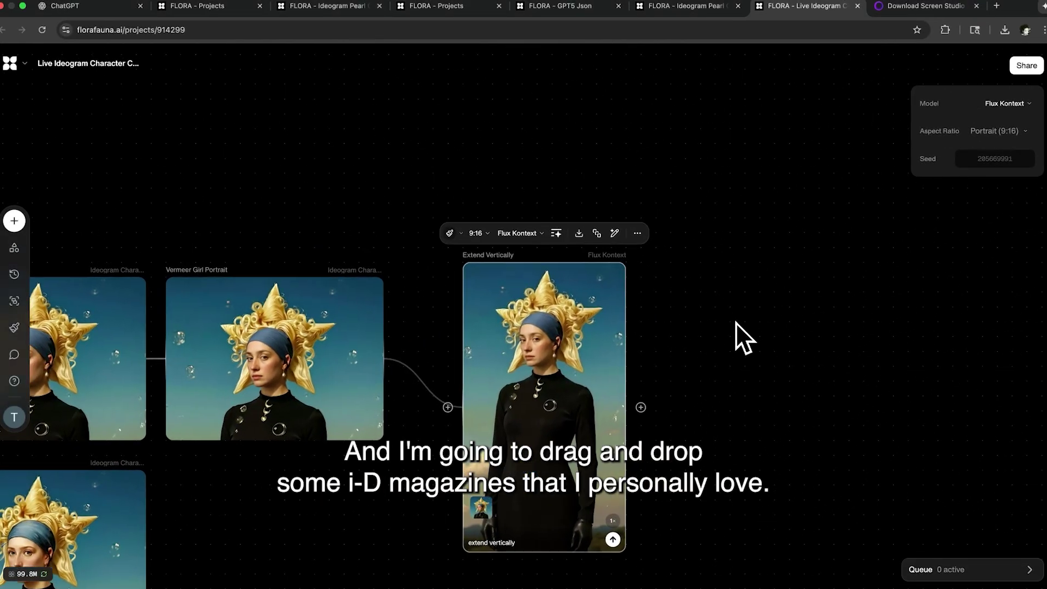
pyautogui.hscroll(-3, 734, 322)
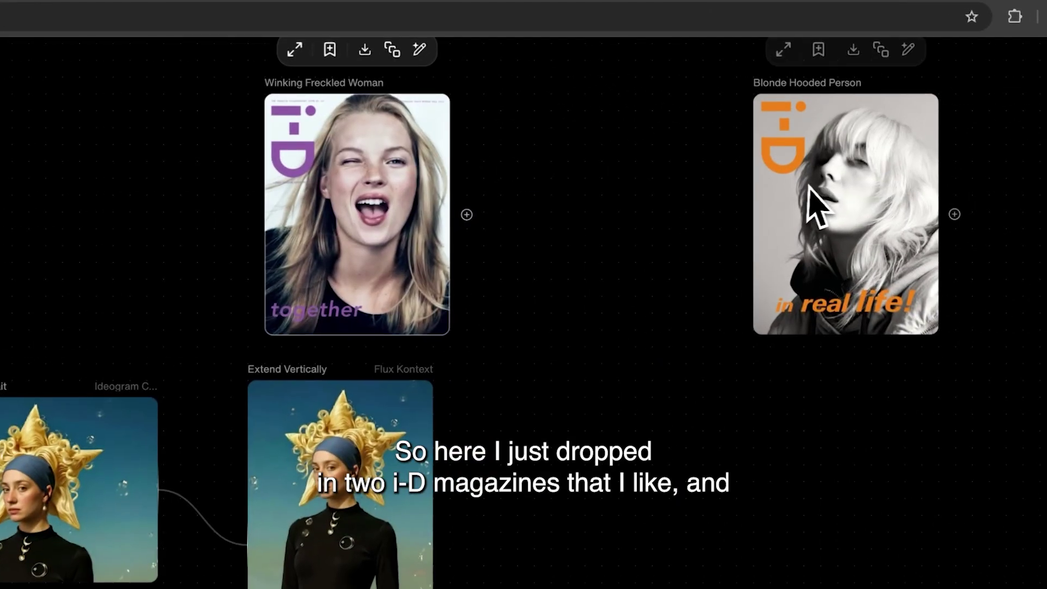
pyautogui.moveTo(809, 188); pyautogui.dragTo(686, 185)
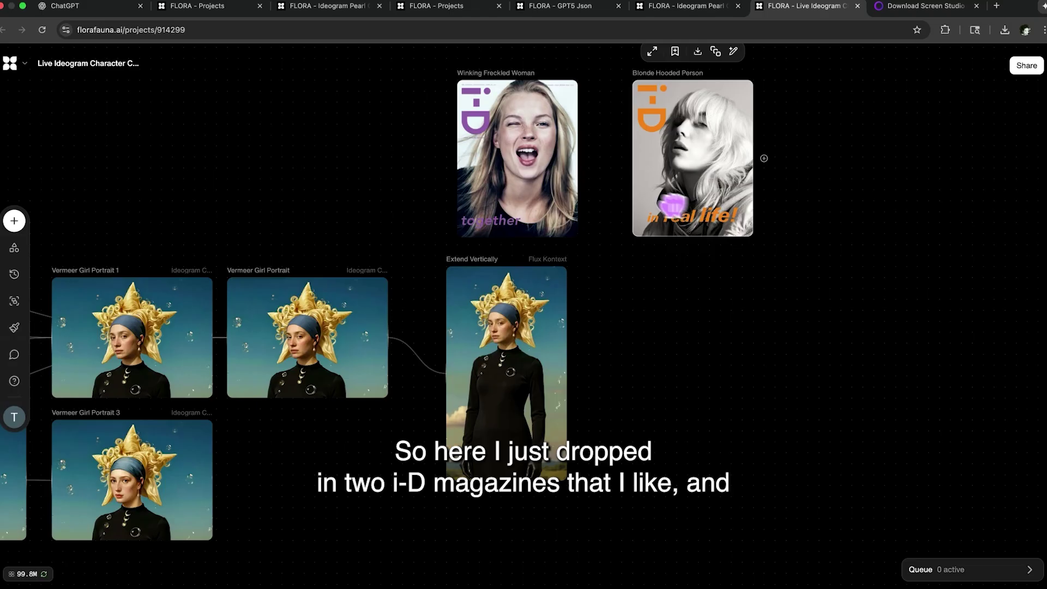
# Create an image block from the Winking Freckled Woman magazine cover as its first reference
pyautogui.scroll(2, 599, 221)
pyautogui.scroll(3, 523, 209)
pyautogui.scroll(2, 567, 183)
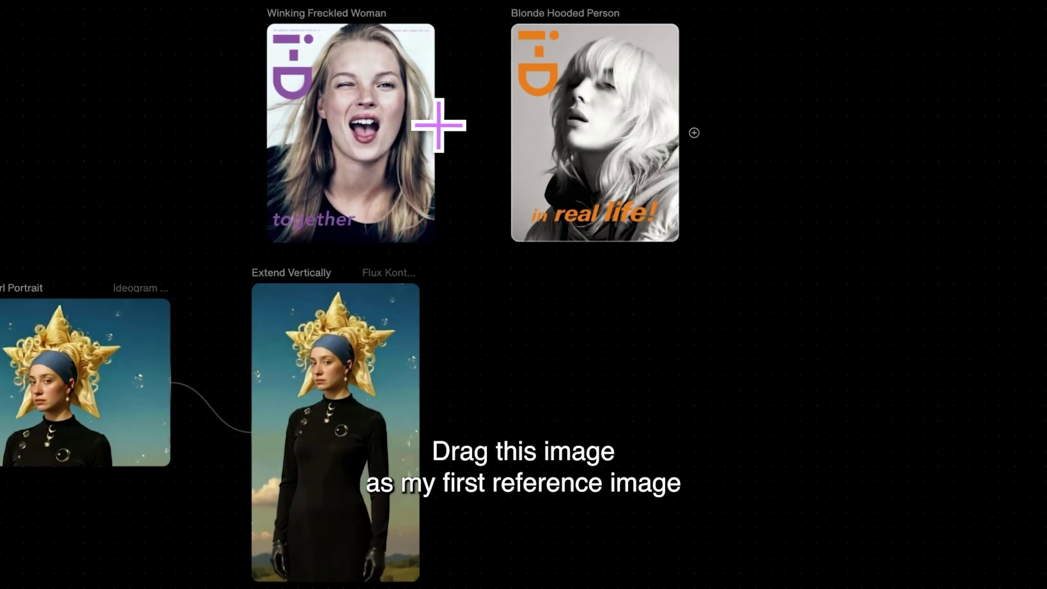
pyautogui.moveTo(439, 126); pyautogui.dragTo(550, 384)
pyautogui.click(635, 240)
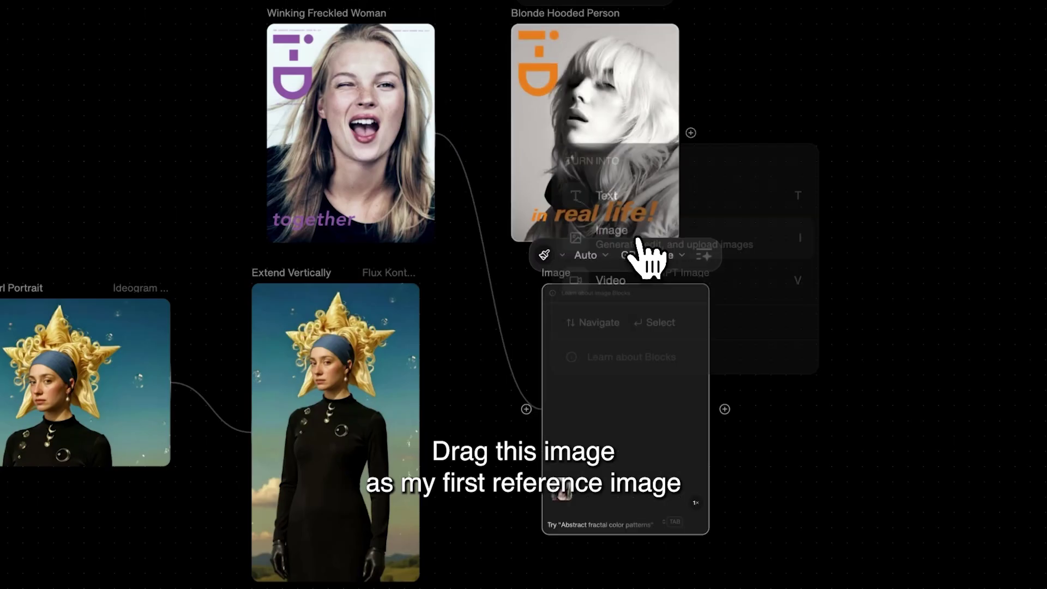
# Connect the Extend Vertically image to the new block as its second reference
pyautogui.moveTo(427, 420); pyautogui.dragTo(584, 504)
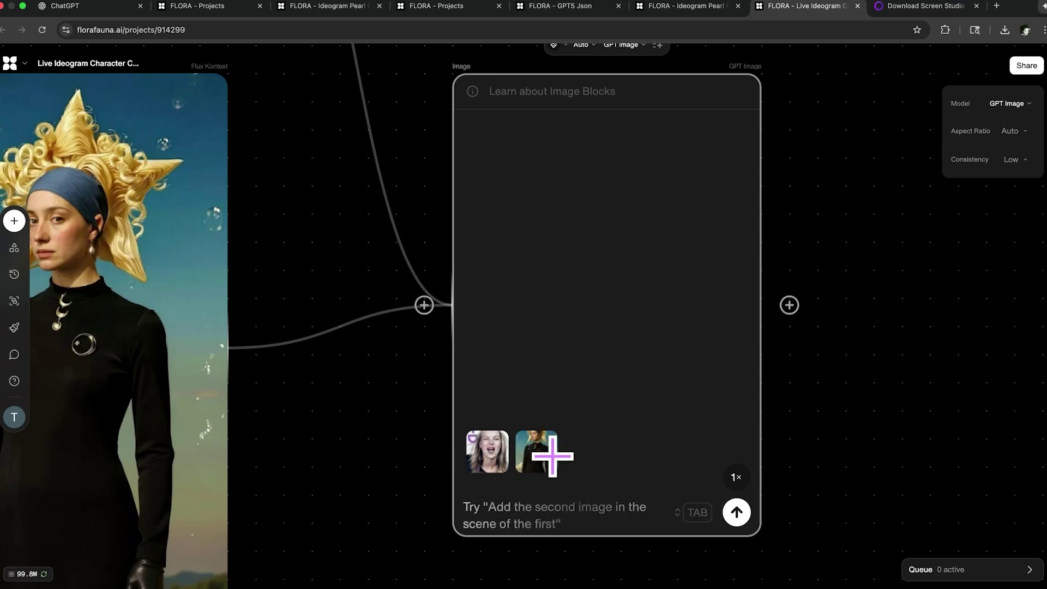
pyautogui.scroll(-4, 552, 456)
pyautogui.hscroll(1, 552, 456)
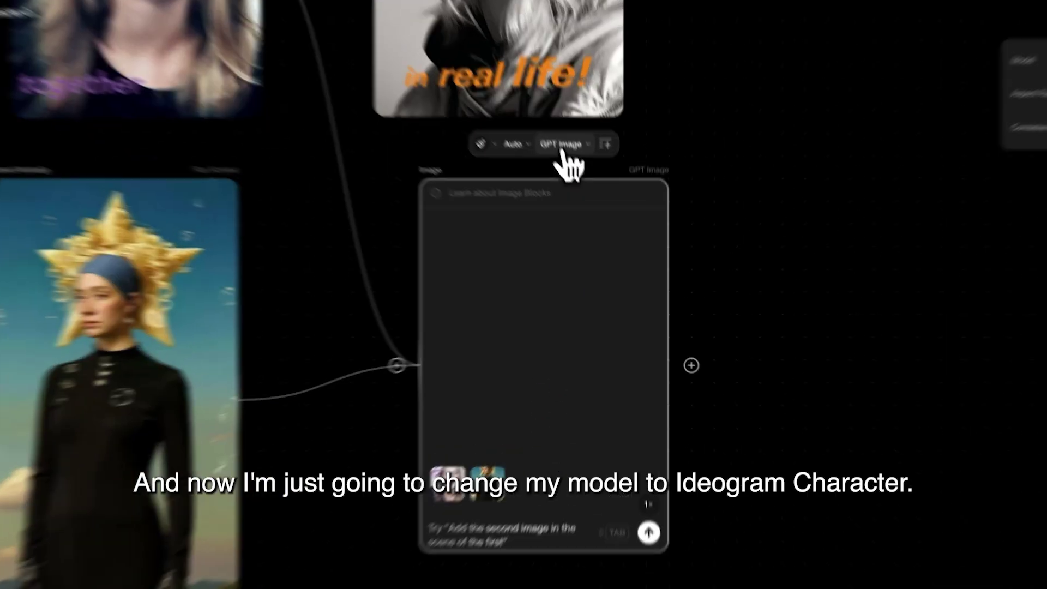
# Set the block's model to Ideogram Character and generate four face-swapped covers
pyautogui.click(561, 148)
pyautogui.click(575, 217)
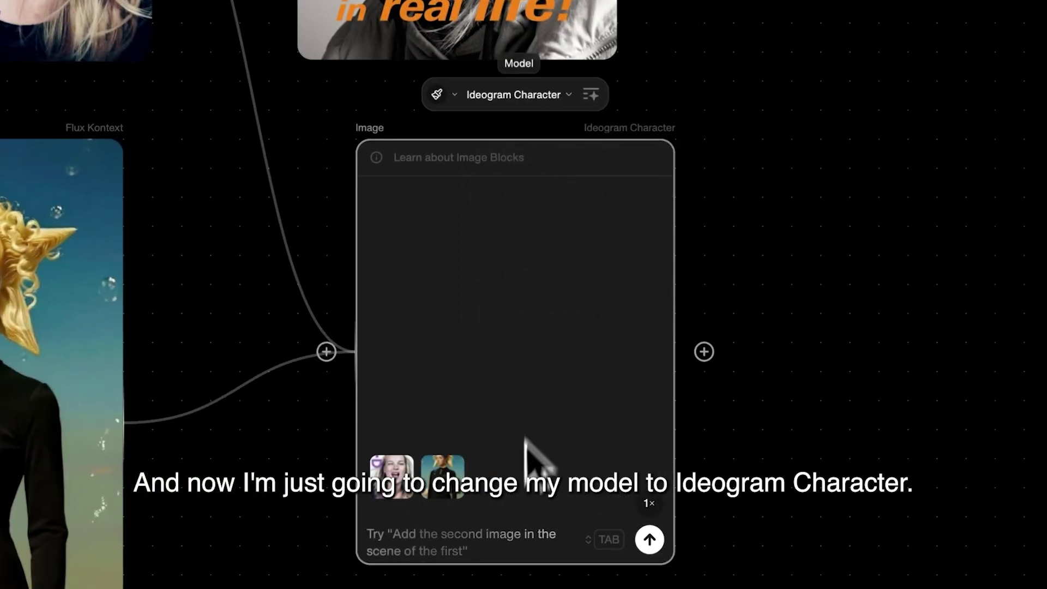
pyautogui.scroll(-3, 525, 441)
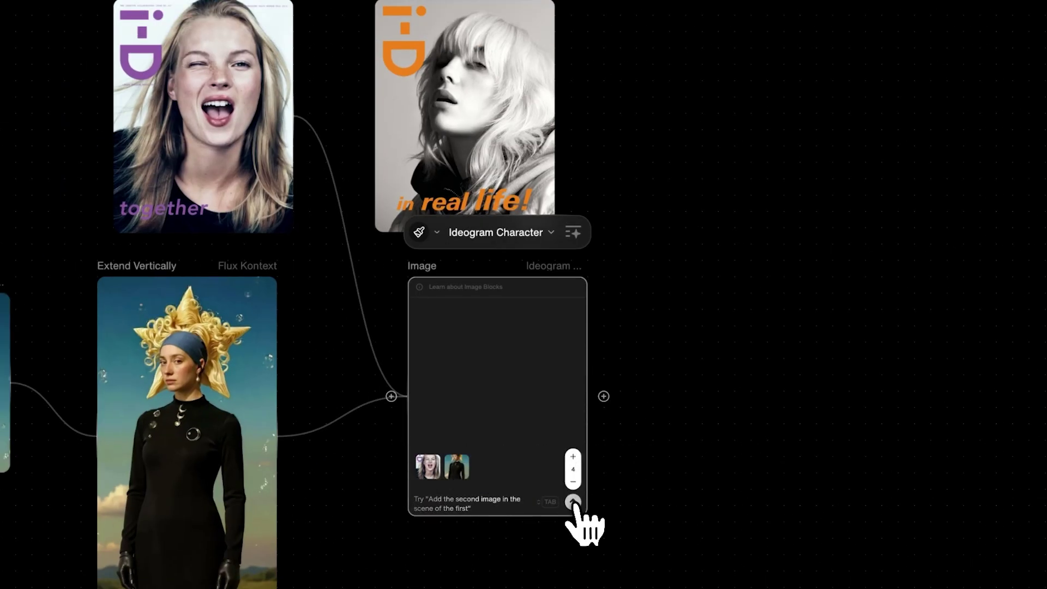
pyautogui.click(572, 502)
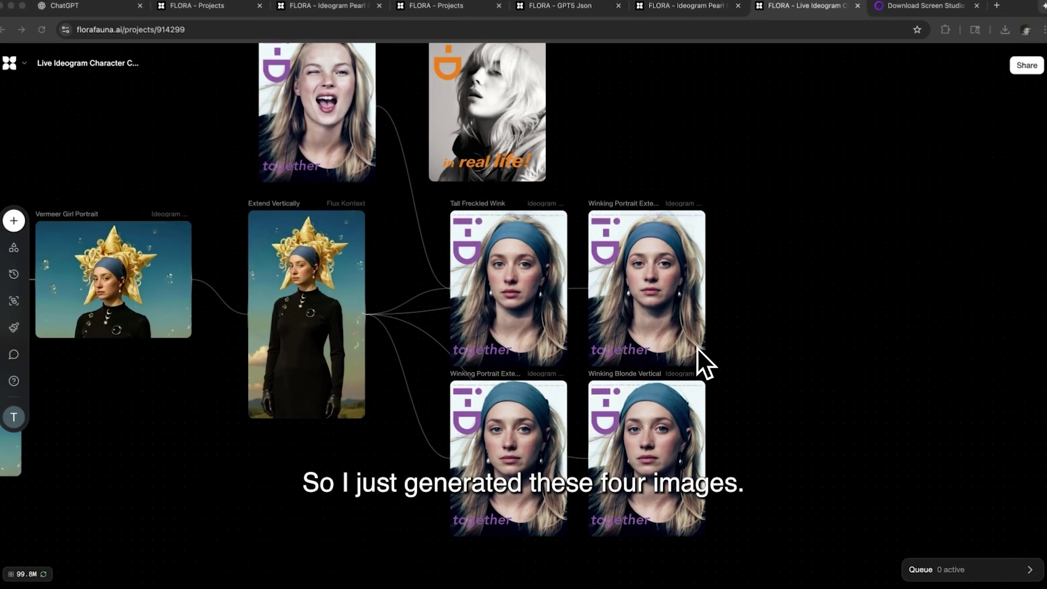
# Examine the four face-swapped covers against the Extend Vertically image and the two original i-D covers
pyautogui.scroll(2, 697, 348)
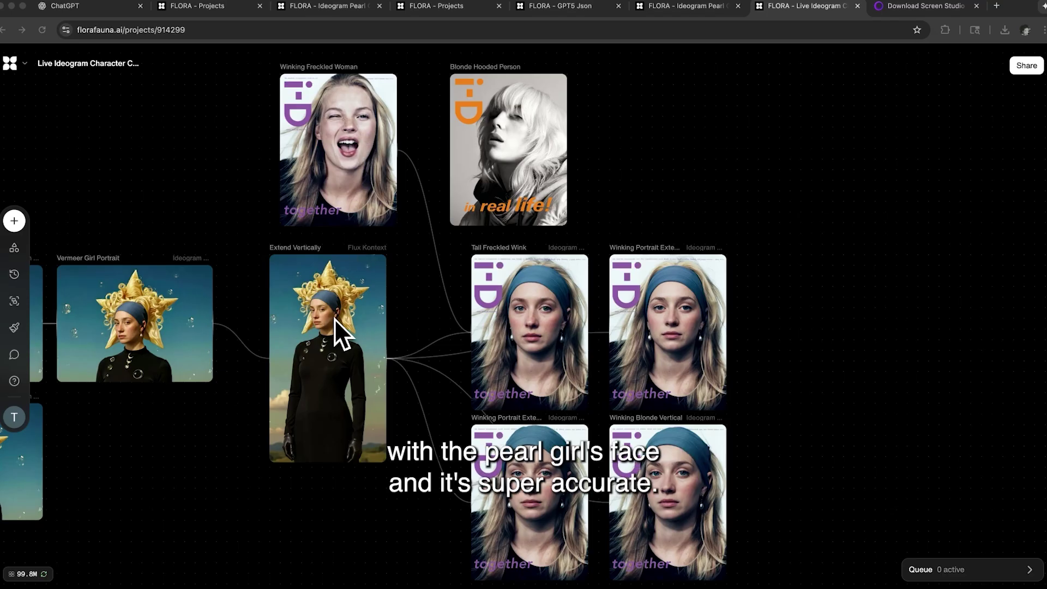
pyautogui.hscroll(3, 430, 346)
pyautogui.scroll(-1, 430, 347)
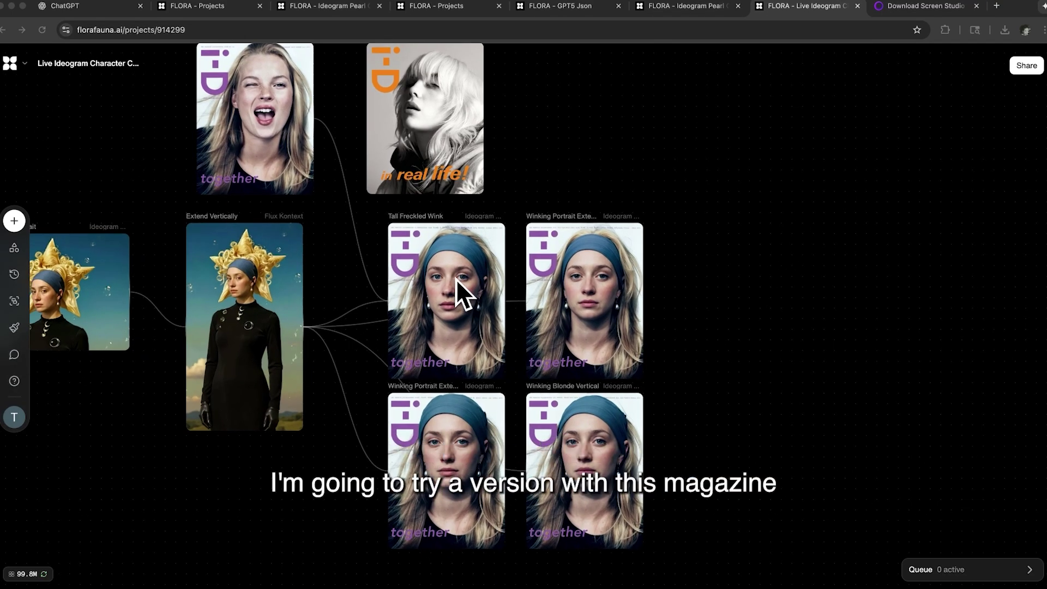
pyautogui.scroll(3, 456, 279)
pyautogui.hscroll(-1, 456, 279)
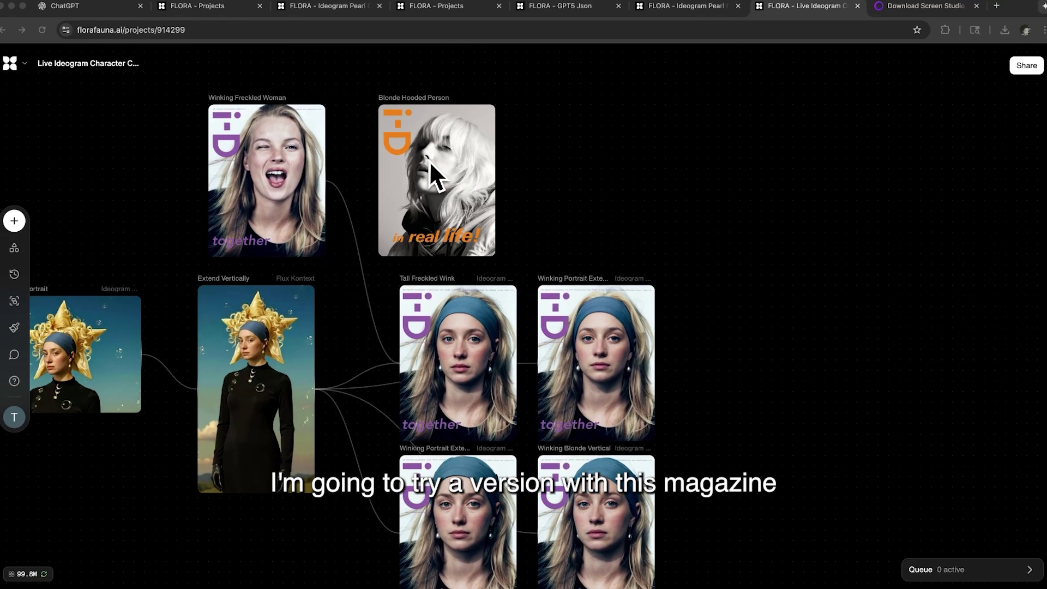
pyautogui.hscroll(-5, 276, 365)
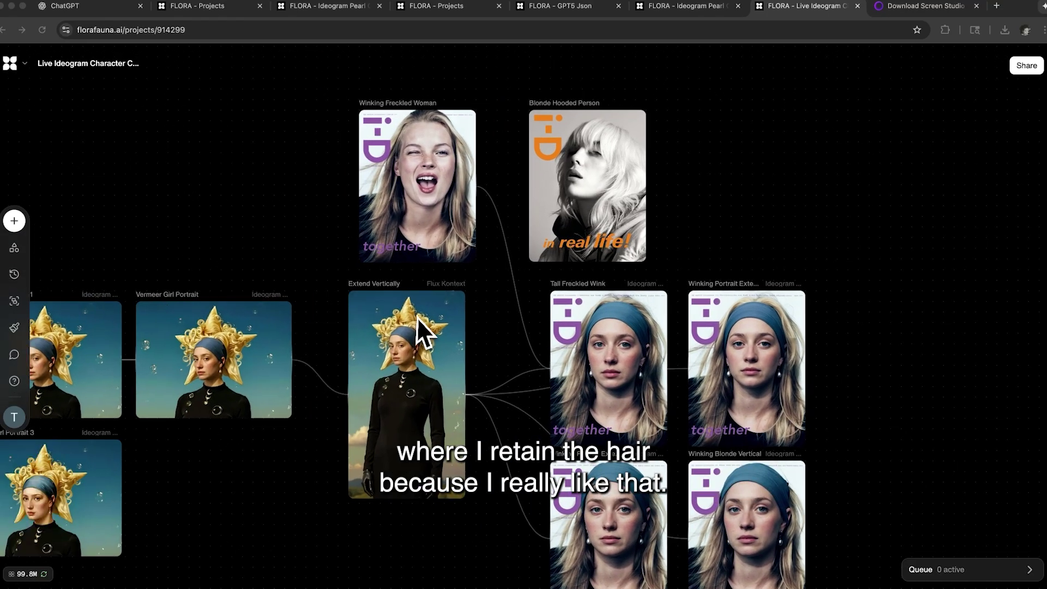
pyautogui.hscroll(1, 436, 327)
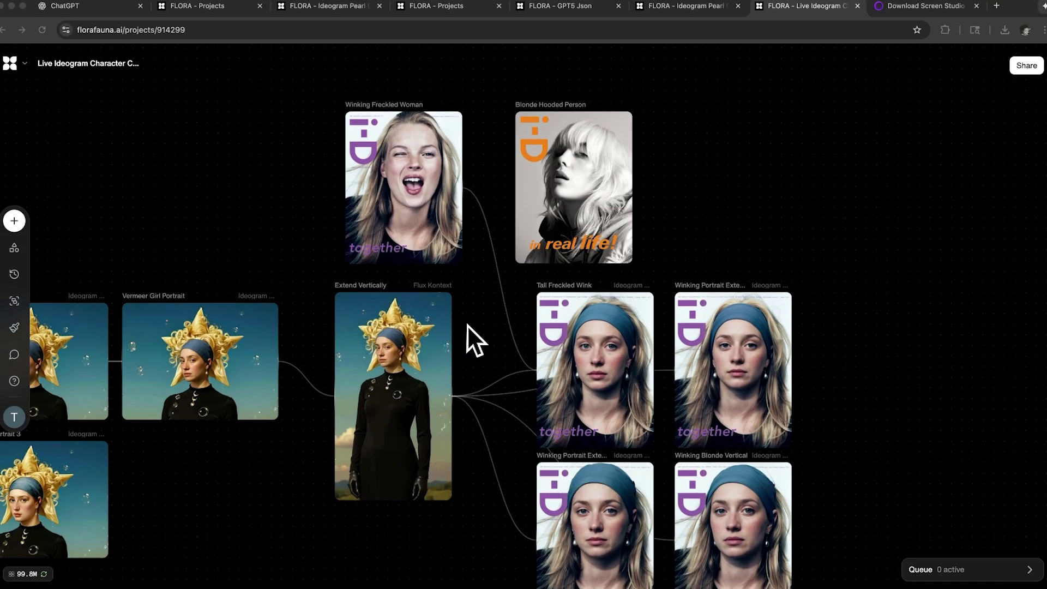
pyautogui.hscroll(3, 544, 322)
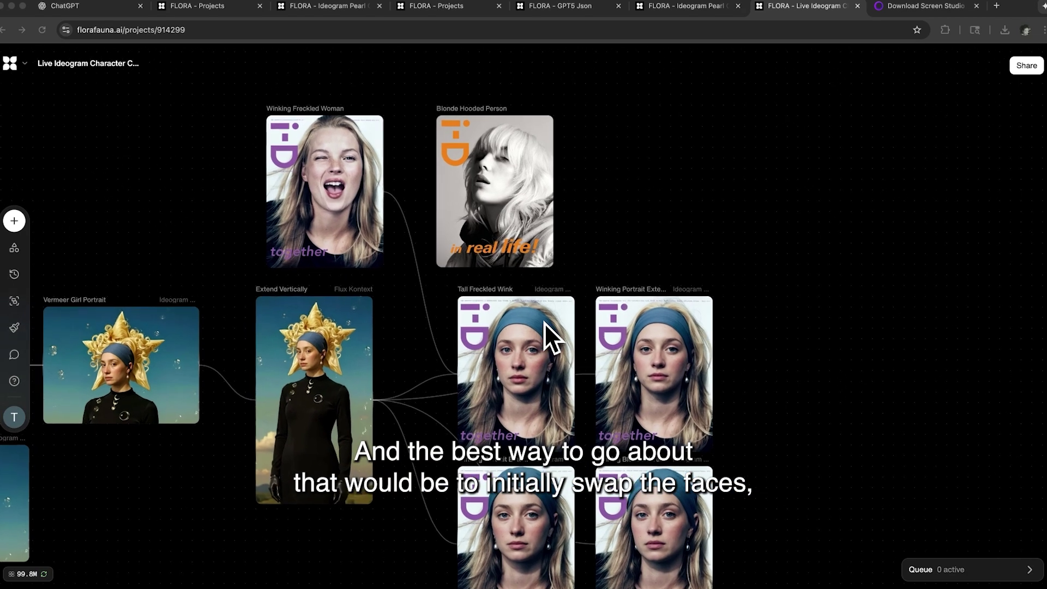
pyautogui.hscroll(3, 544, 322)
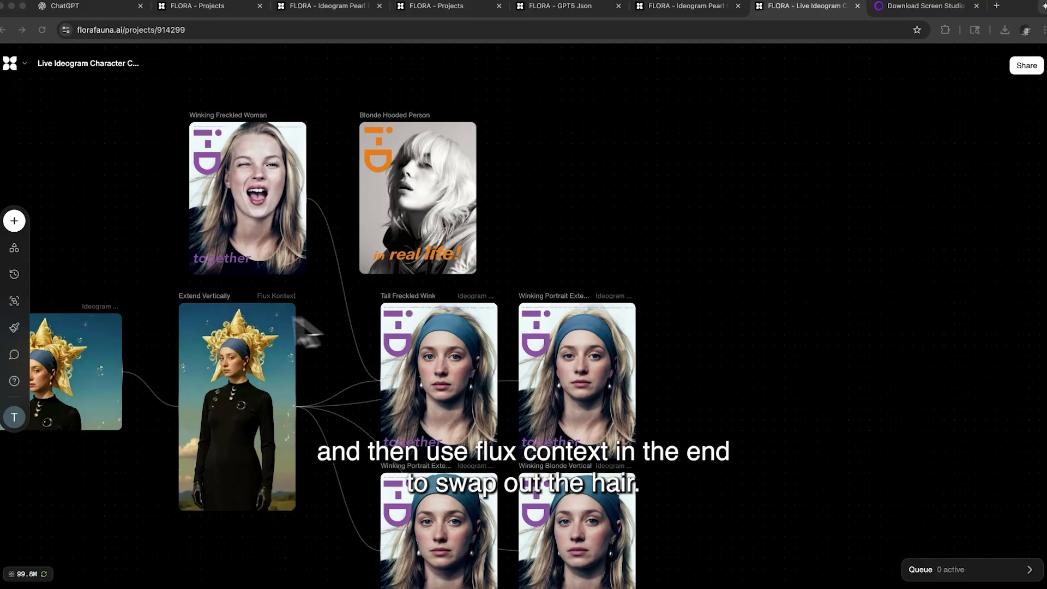
# Create an image block from the Blonde Hooded Person cover and add the Extend Vertically image as its second reference
pyautogui.hscroll(2, 327, 377)
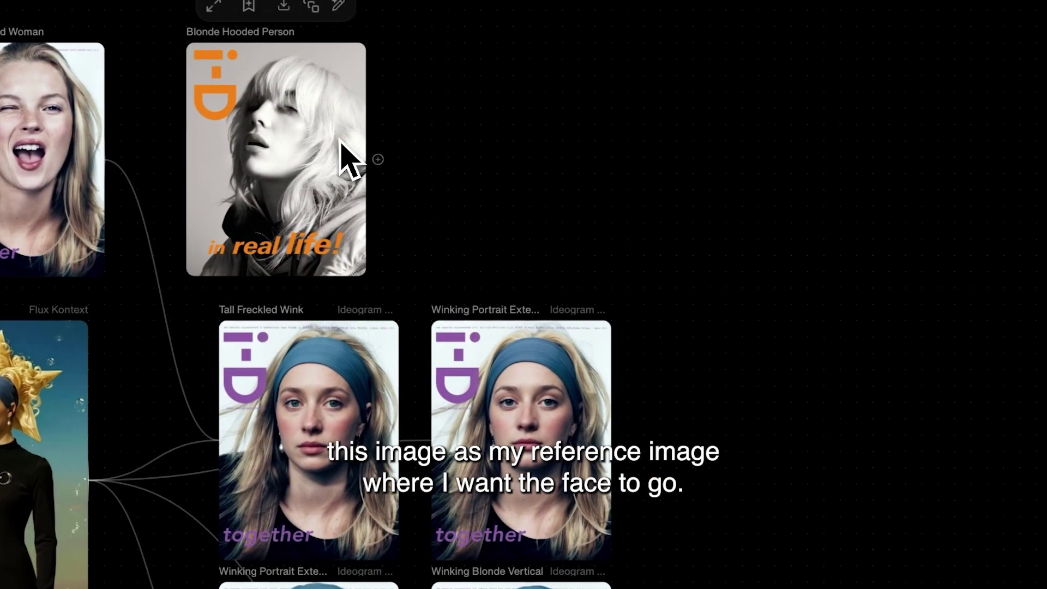
pyautogui.moveTo(402, 146); pyautogui.dragTo(738, 334)
pyautogui.click(793, 188)
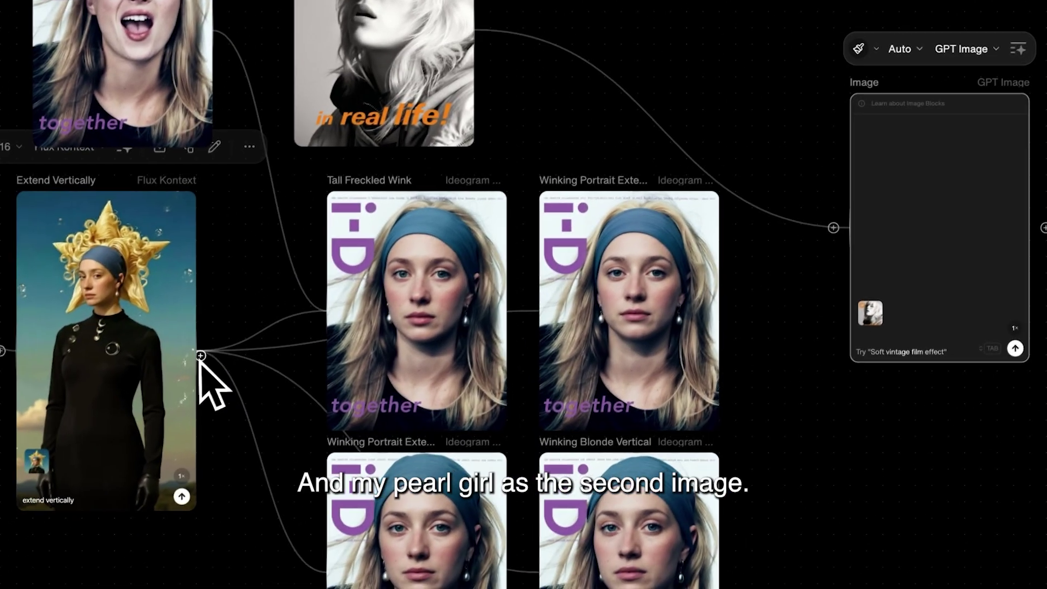
pyautogui.moveTo(138, 391); pyautogui.dragTo(829, 265)
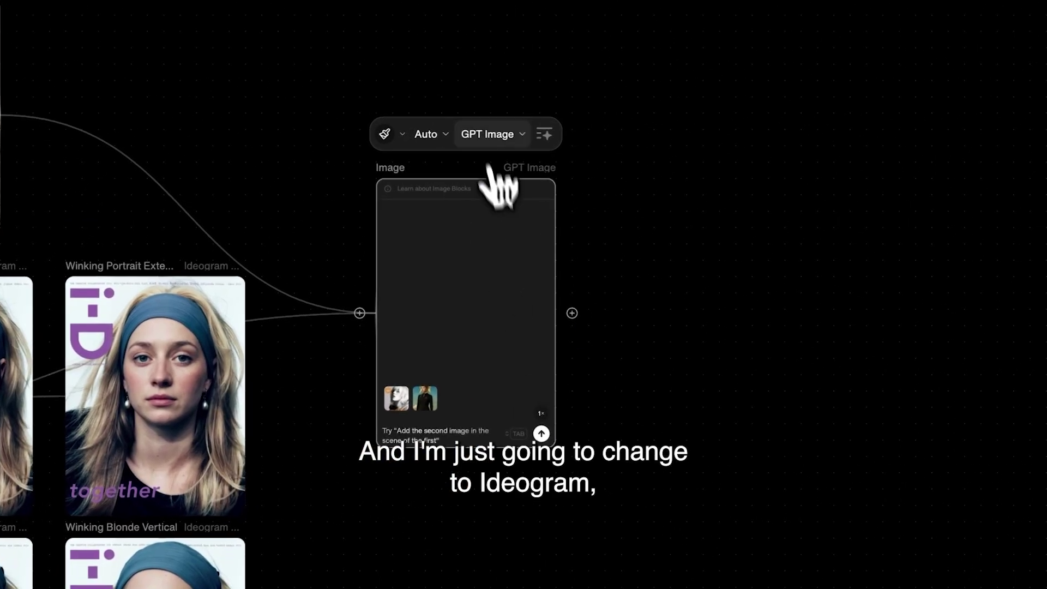
# Switch the Blonde Hooded Person block to the Ideogram Character model and generate four images
pyautogui.click(489, 134)
pyautogui.click(509, 224)
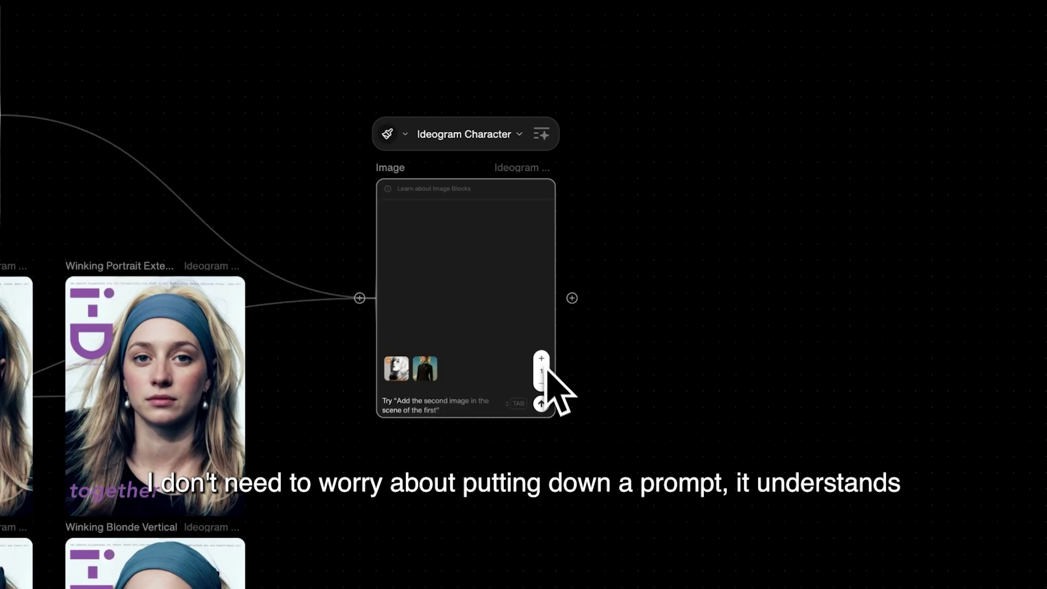
pyautogui.click(542, 404)
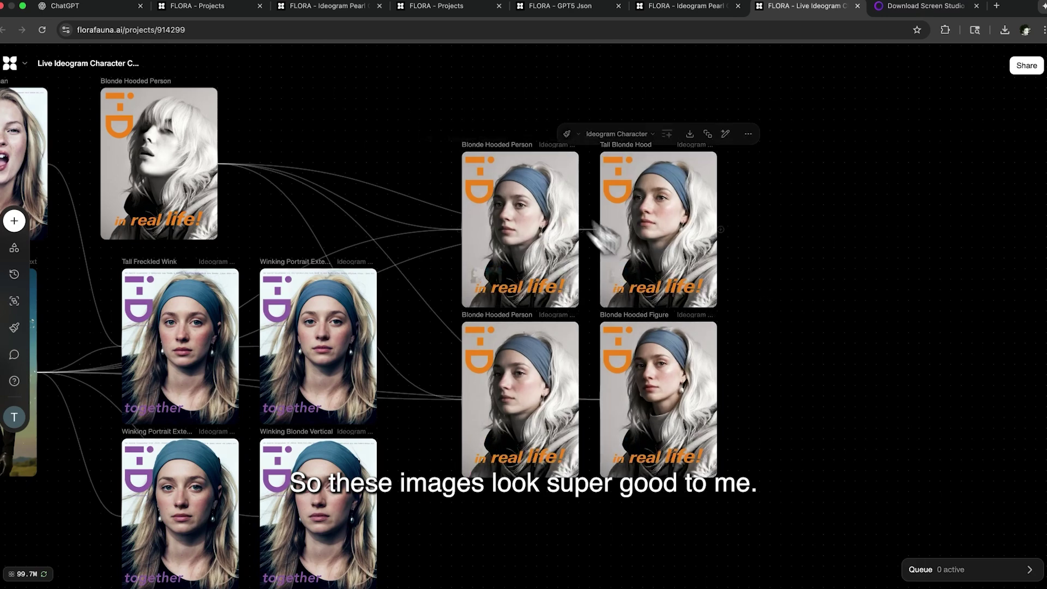
# Duplicate the Extend Vertically image and place the copy directly below the generated Blonde Hooded Figure cover
pyautogui.hscroll(-5, 612, 384)
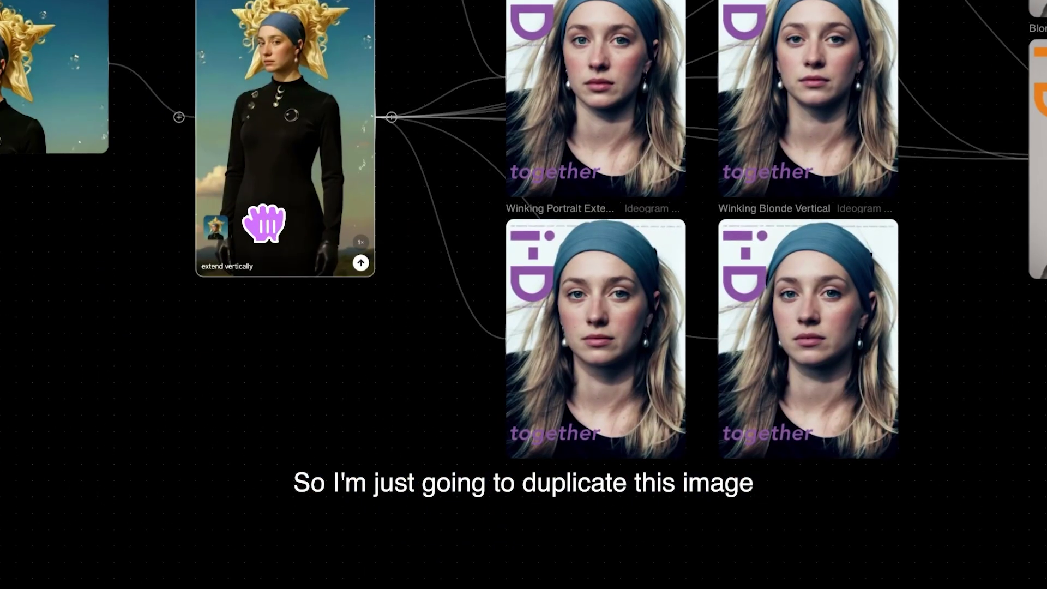
pyautogui.press('super+d')
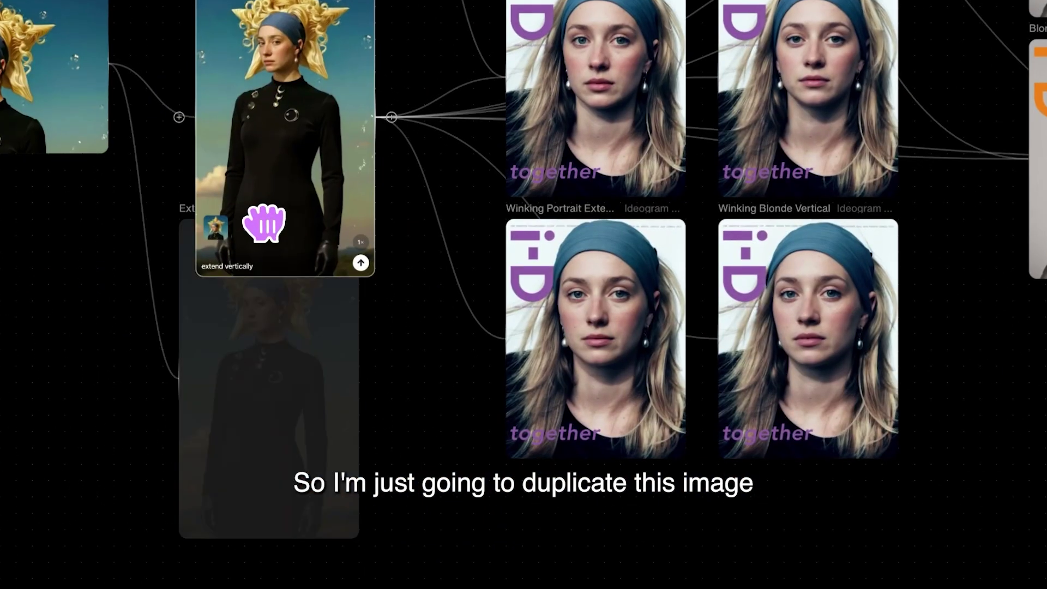
pyautogui.moveTo(245, 431); pyautogui.dragTo(803, 513)
pyautogui.hscroll(7, 803, 513)
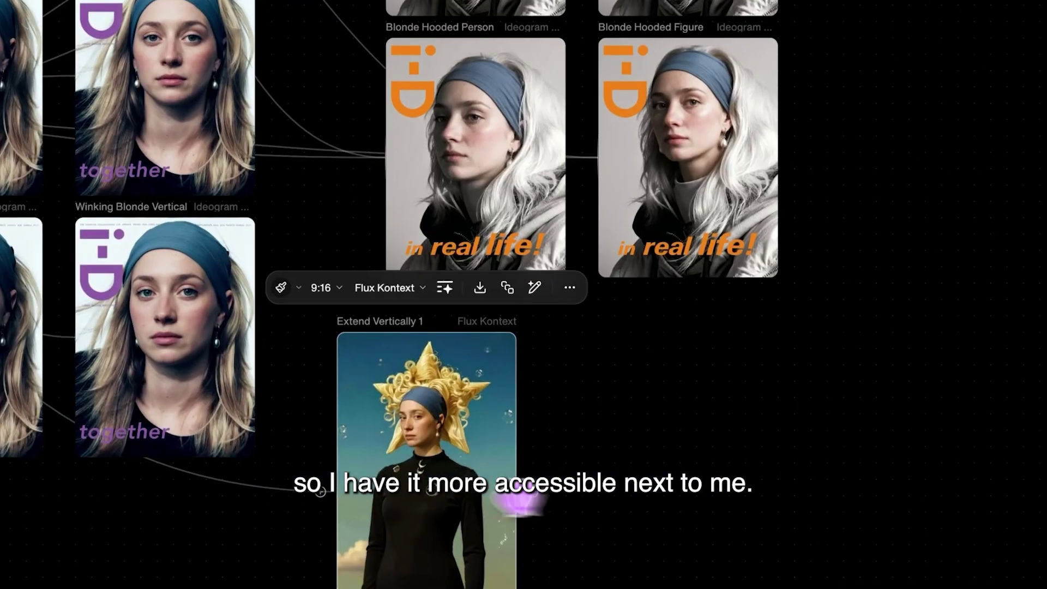
pyautogui.moveTo(423, 494); pyautogui.dragTo(680, 458)
pyautogui.hscroll(7, 679, 457)
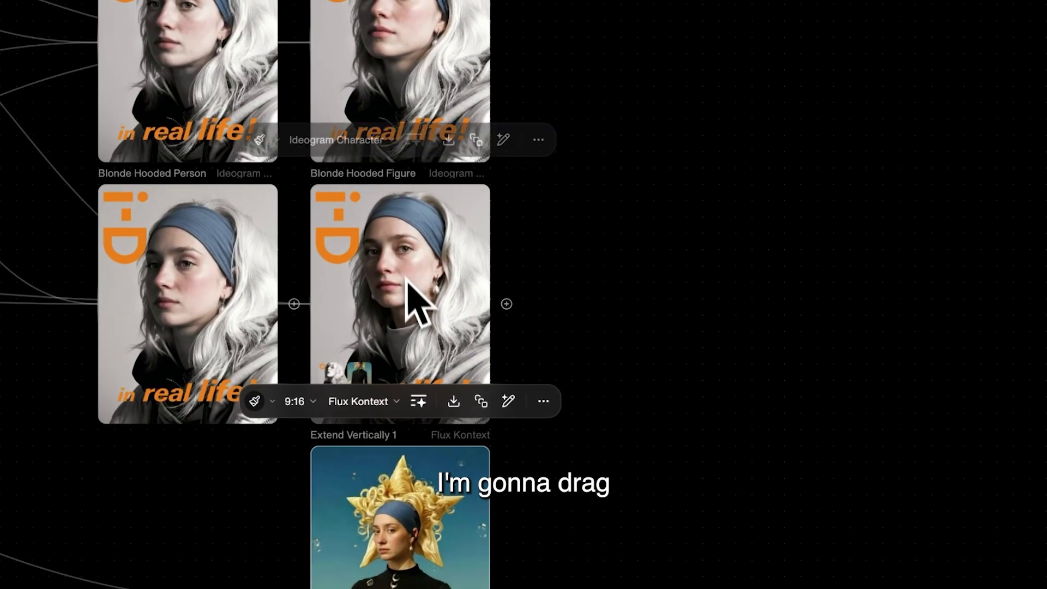
# Create an image block from the Blonde Hooded Figure cover and connect the Extend Vertically copy as its second reference
pyautogui.click(406, 280)
pyautogui.scroll(-1, 415, 253)
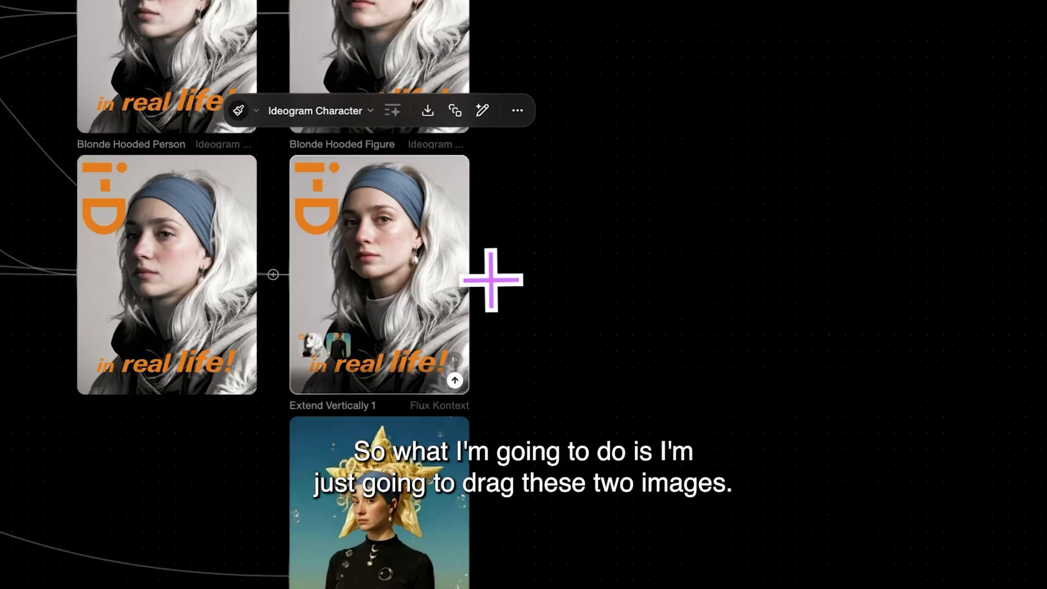
pyautogui.moveTo(490, 279); pyautogui.dragTo(651, 483)
pyautogui.click(738, 339)
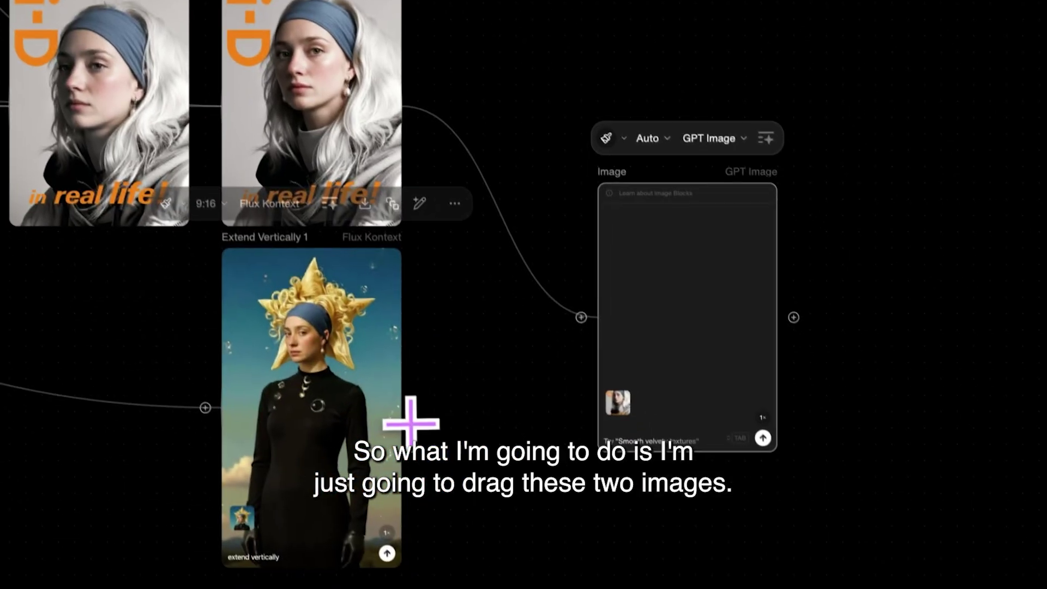
pyautogui.moveTo(410, 423); pyautogui.dragTo(605, 311)
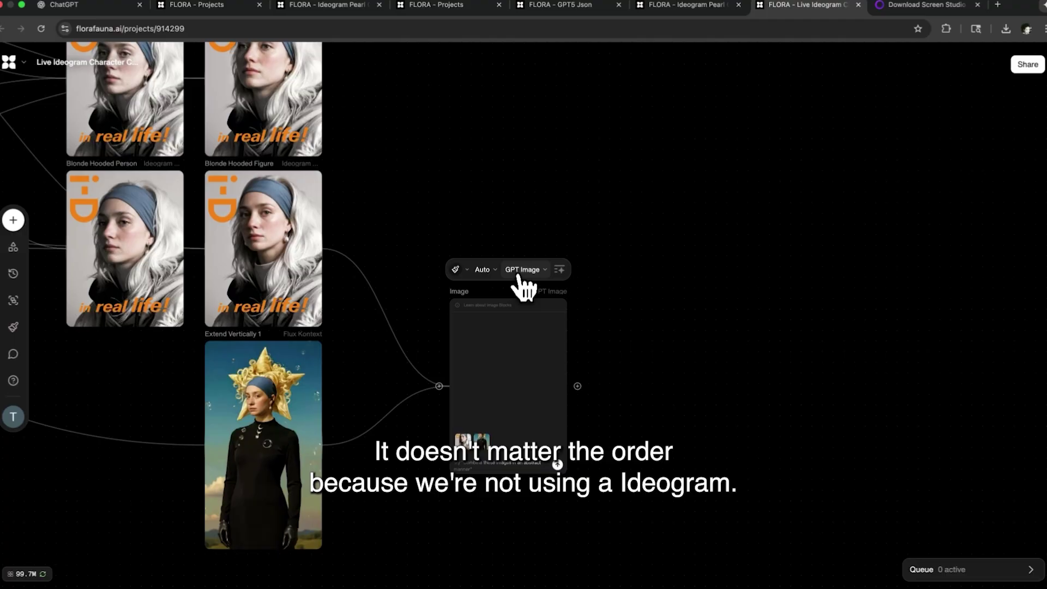
# Set the model of the new two-reference block to Flux Kontext
pyautogui.click(519, 273)
pyautogui.click(548, 364)
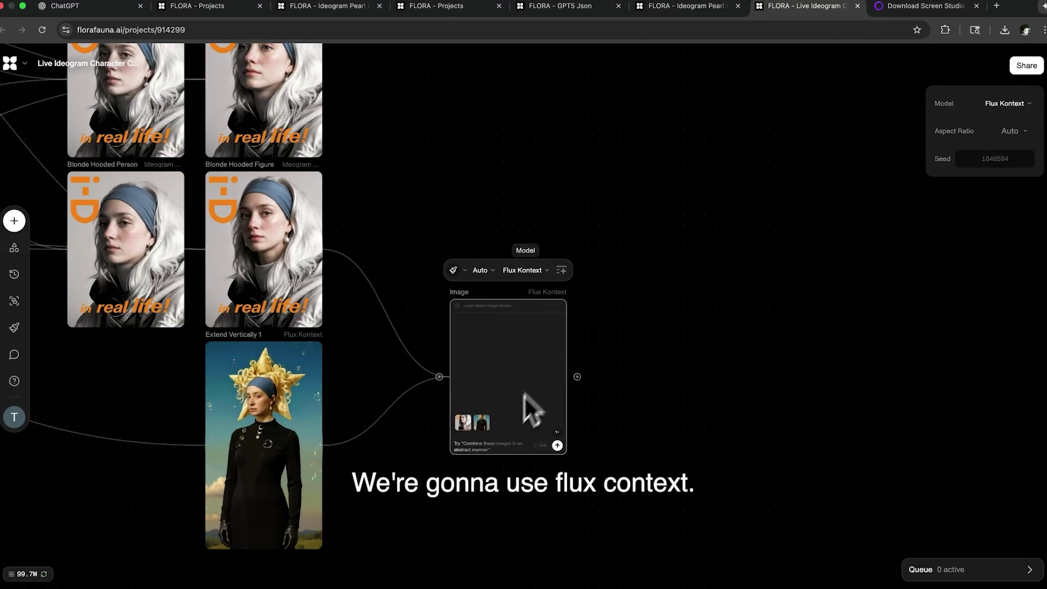
pyautogui.scroll(-2, 521, 403)
pyautogui.scroll(3, 457, 398)
# Enter the prompt "replace the face in the first image with the second image. keep the hair of the second image." and generate four images
pyautogui.click(445, 405)
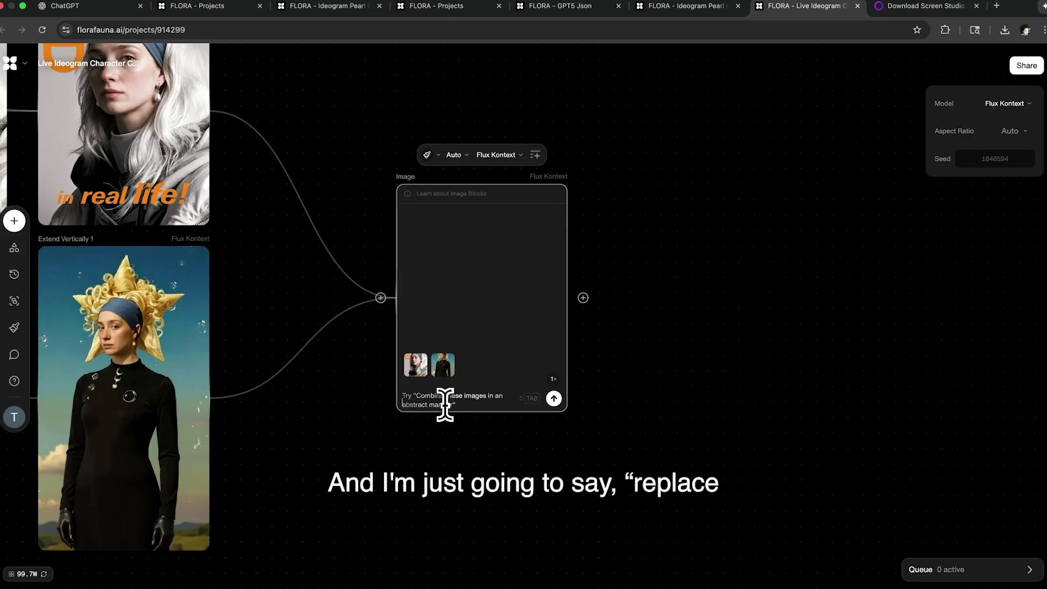
pyautogui.write('replace the')
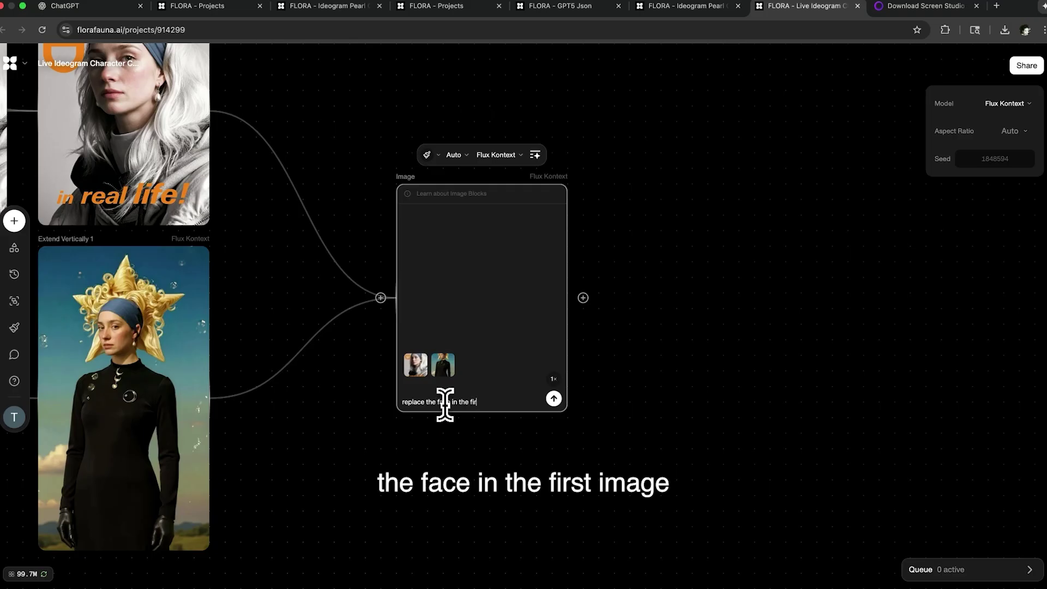
pyautogui.write(' face in the first image w')
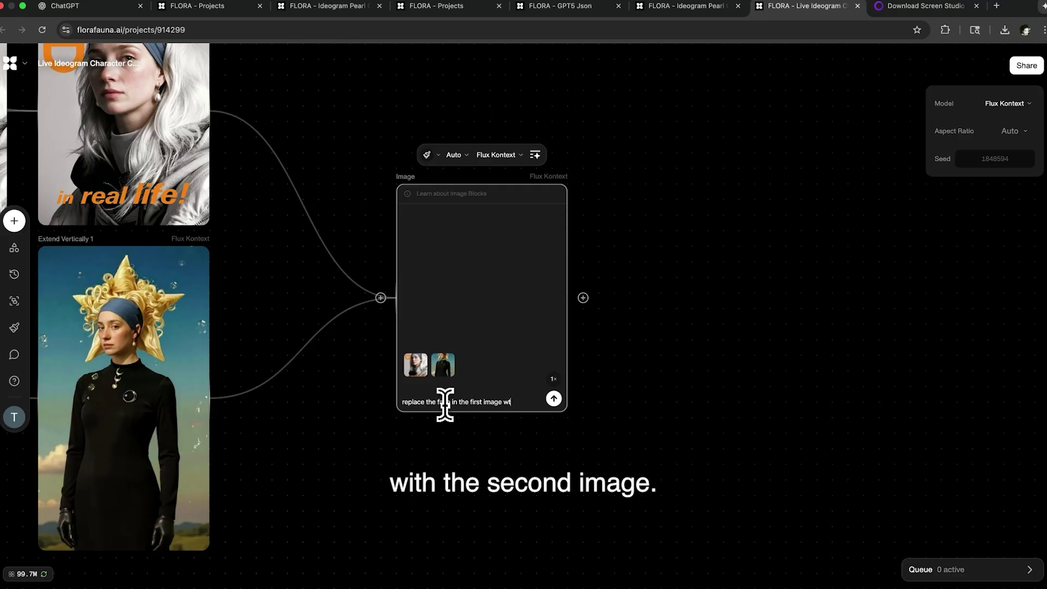
pyautogui.write('ith the second image. Keep the hair of the sec')
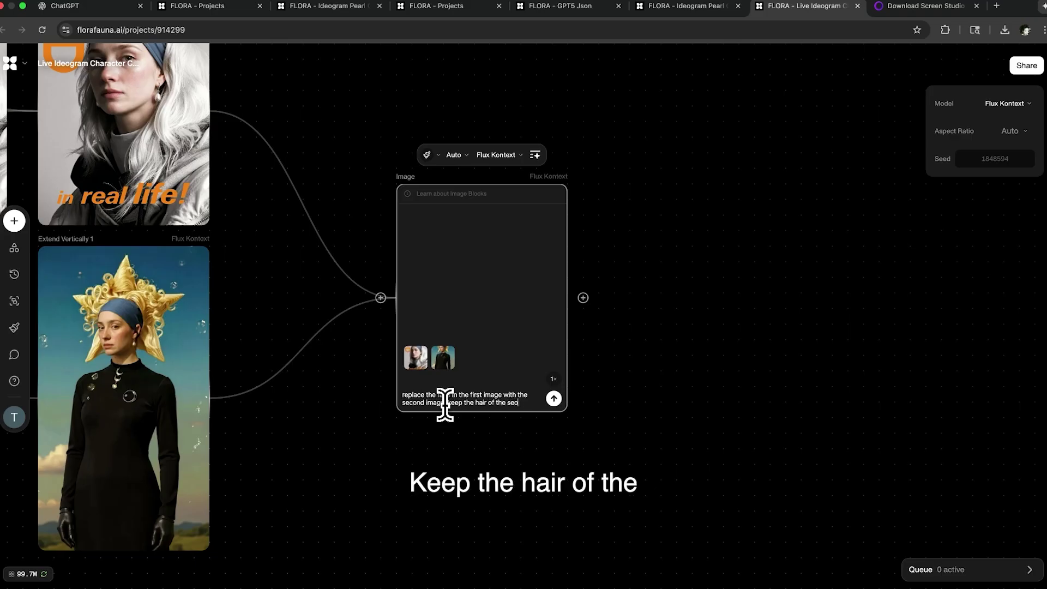
pyautogui.write('image.')
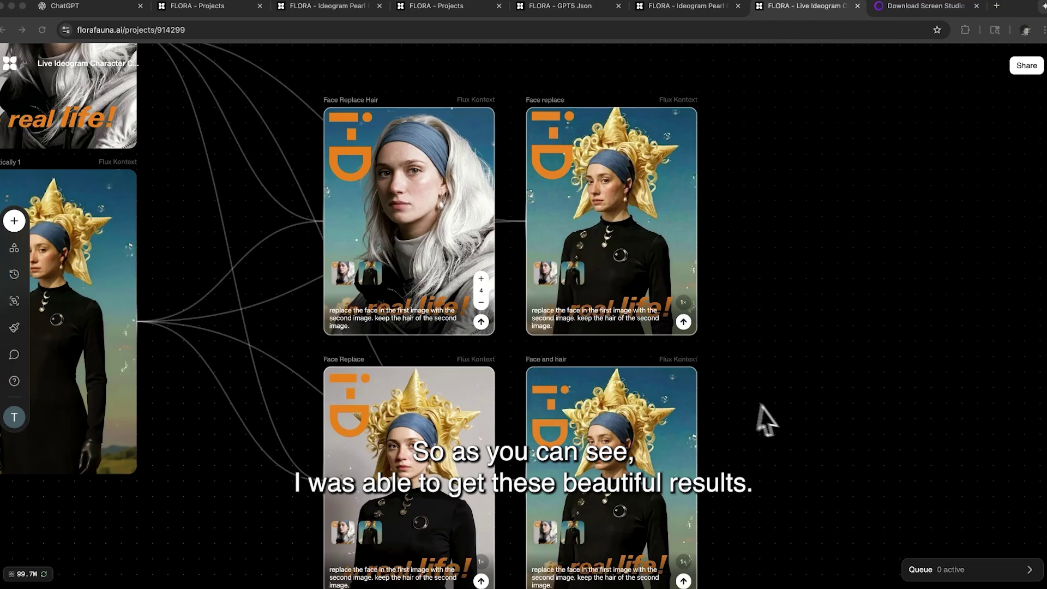
# Examine how the four Flux Kontext covers handle the face, hair, background and raindrops
pyautogui.scroll(-2, 754, 416)
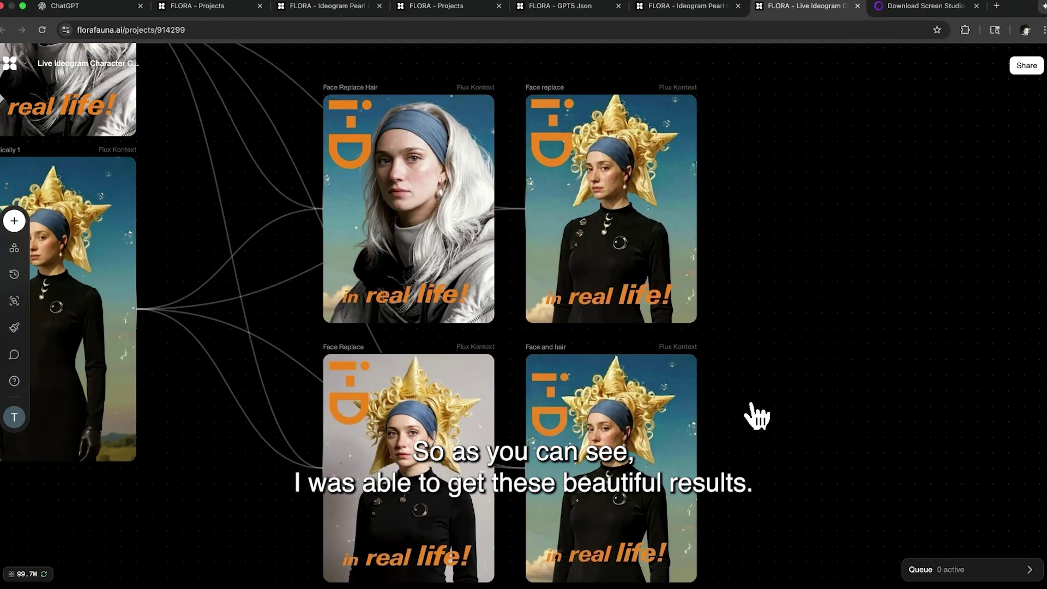
pyautogui.scroll(5, 627, 382)
pyautogui.hscroll(-8, 627, 382)
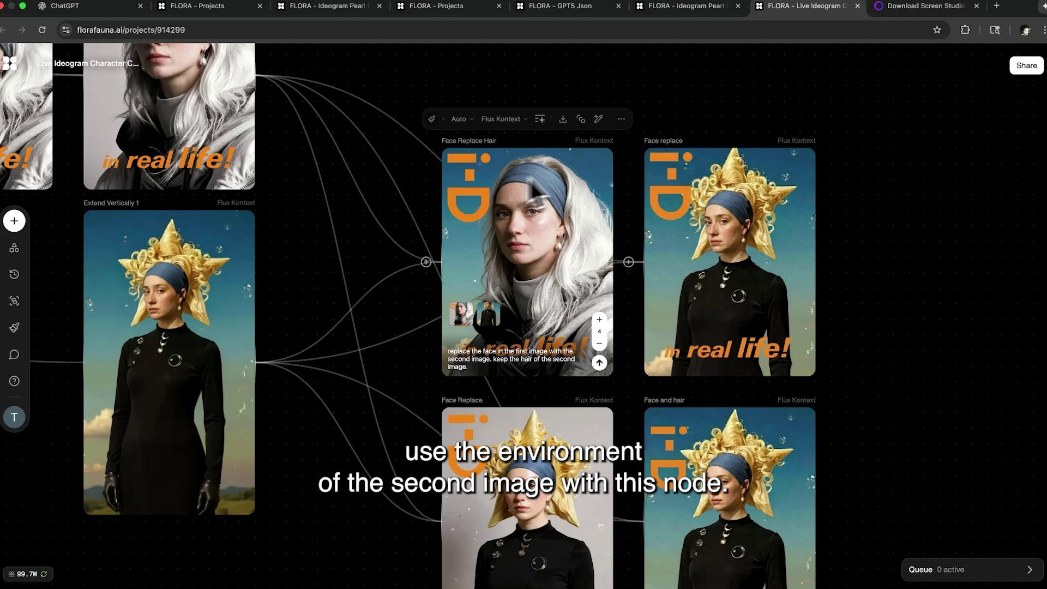
pyautogui.scroll(5, 492, 315)
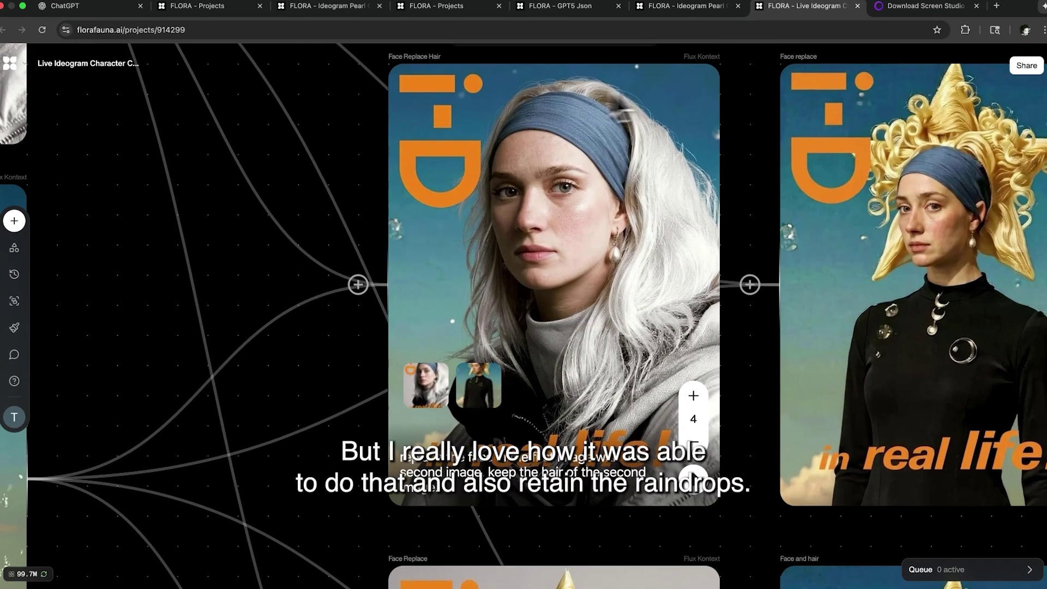
pyautogui.scroll(-2, 551, 256)
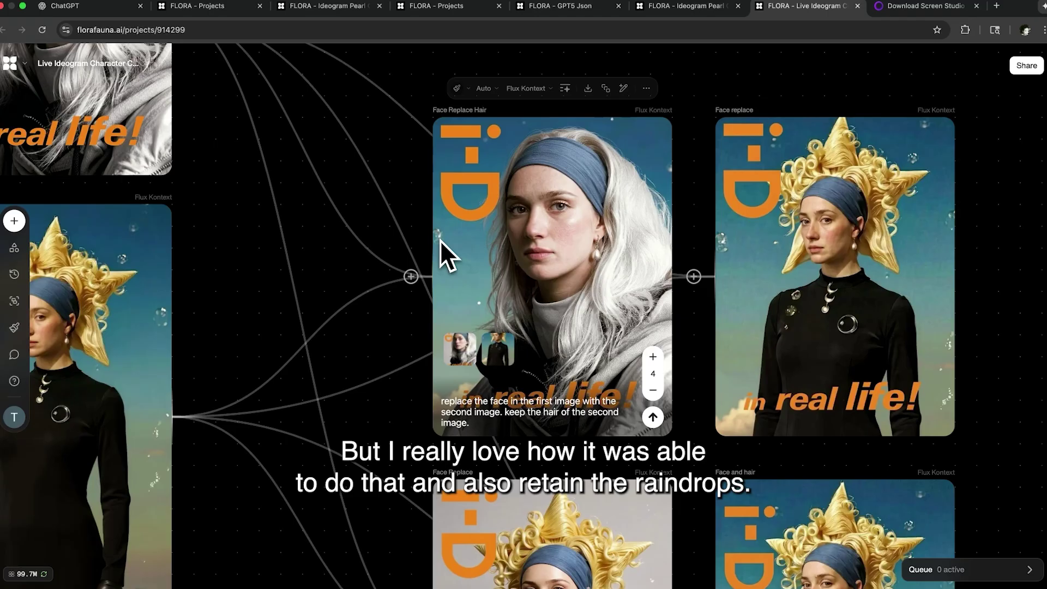
pyautogui.hscroll(3, 558, 289)
pyautogui.hscroll(5, 560, 289)
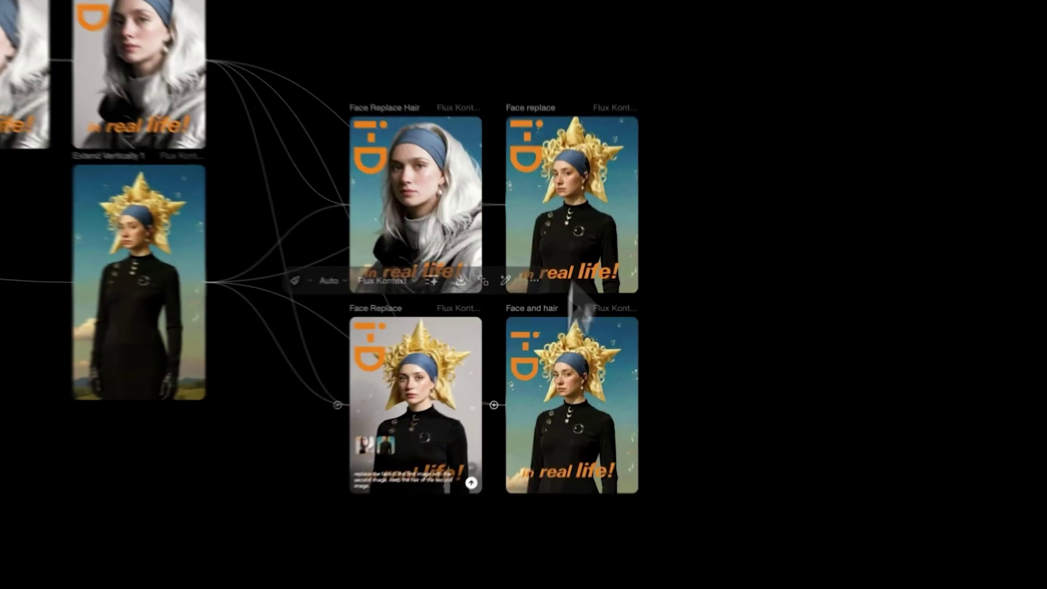
pyautogui.hscroll(3, 476, 402)
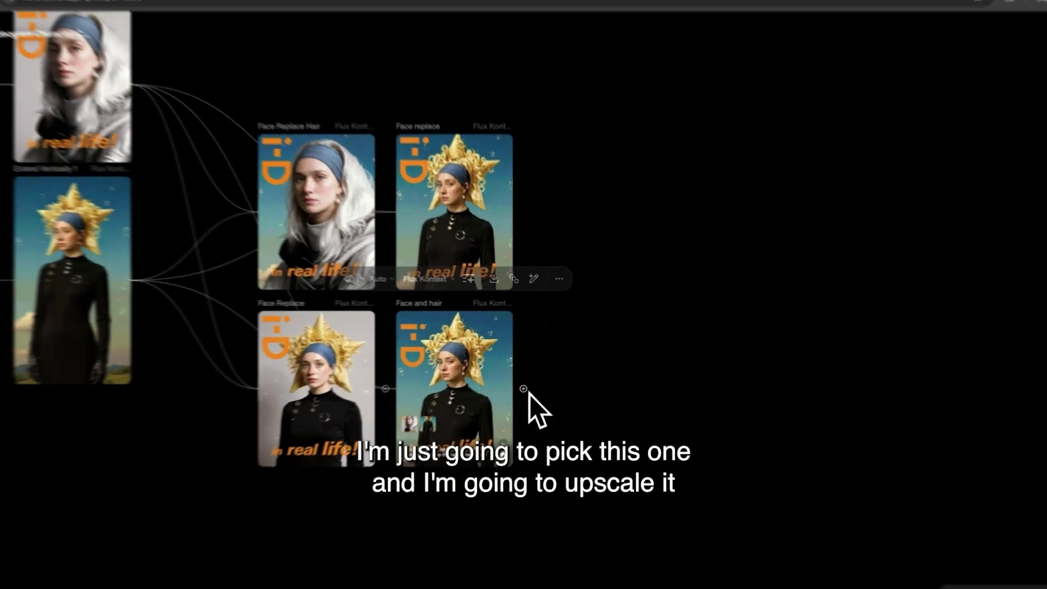
# Create an image block from the Face and hair cover and set its model to Topaz
pyautogui.scroll(3, 564, 358)
pyautogui.scroll(2, 563, 354)
pyautogui.moveTo(515, 386); pyautogui.dragTo(618, 321)
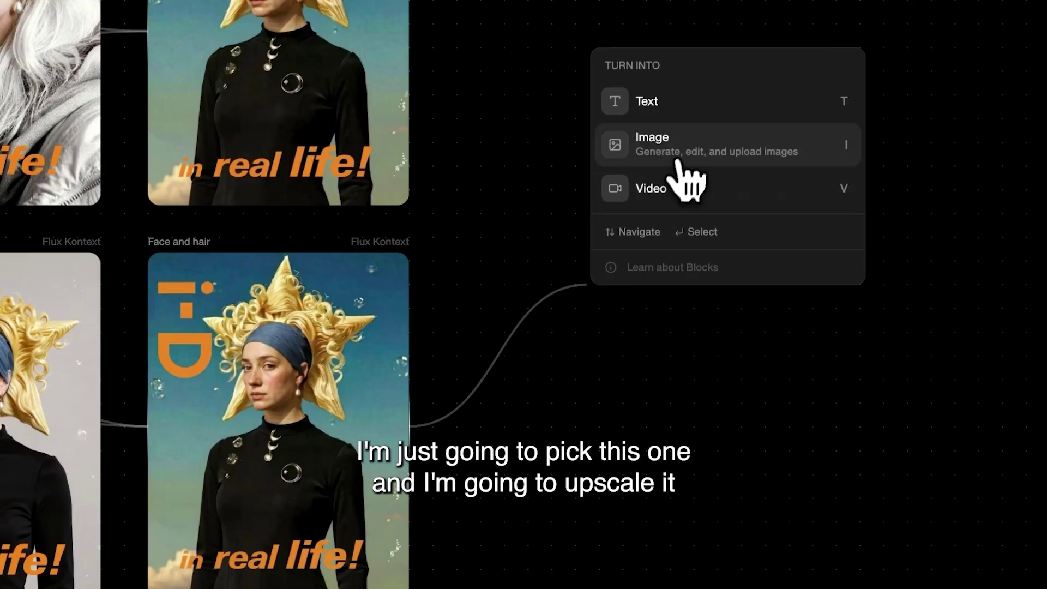
pyautogui.click(678, 163)
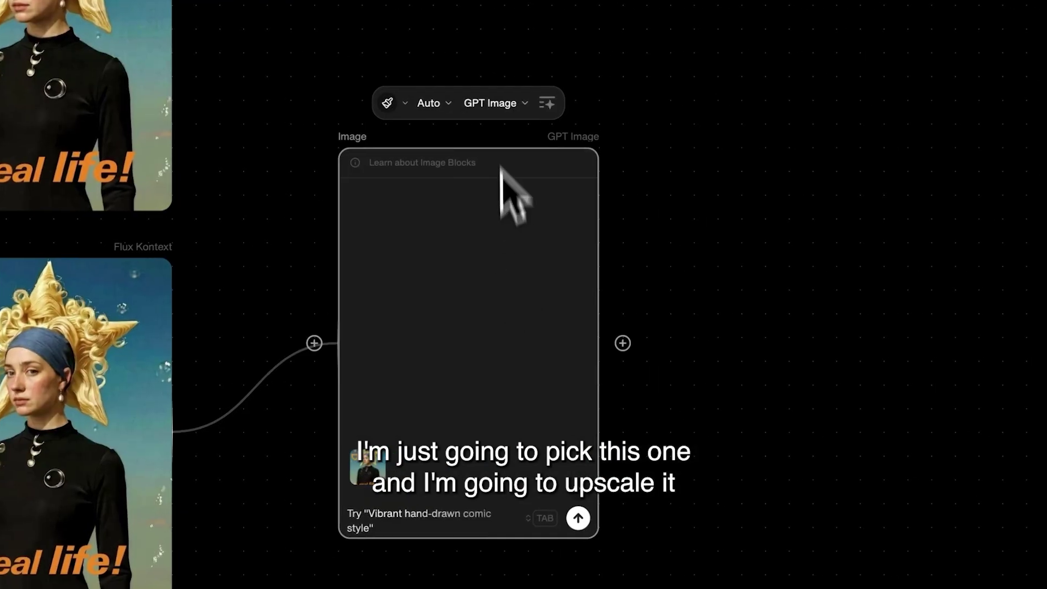
pyautogui.click(494, 103)
pyautogui.click(510, 585)
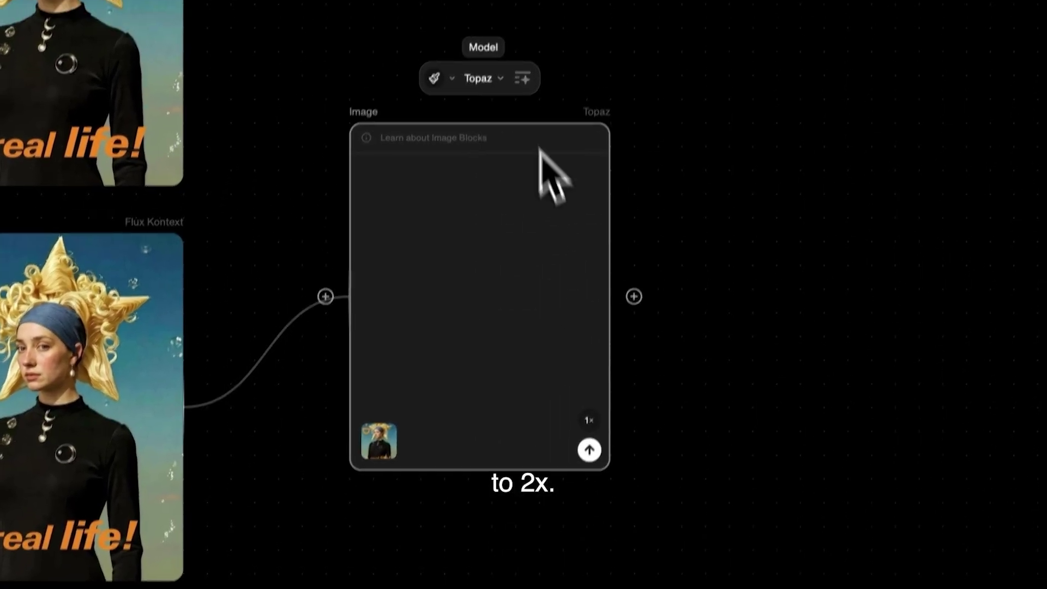